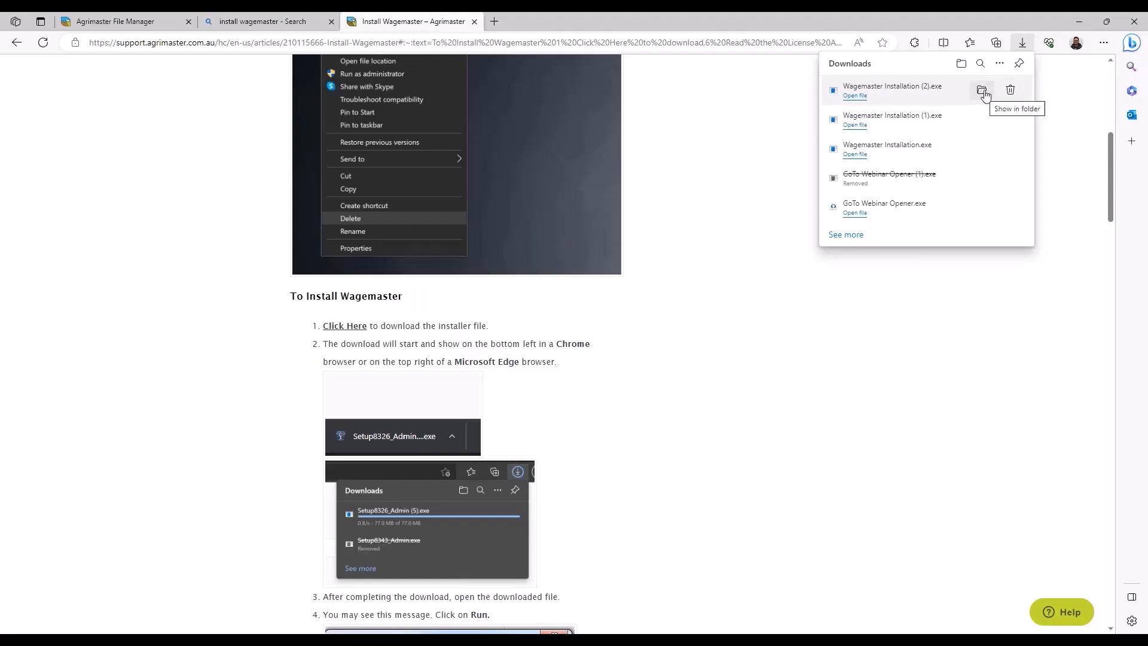
Step: Run the Setup8621_Admin installer from the Downloads folder and proceed through the wizard to the destination location
left_click(982, 91)
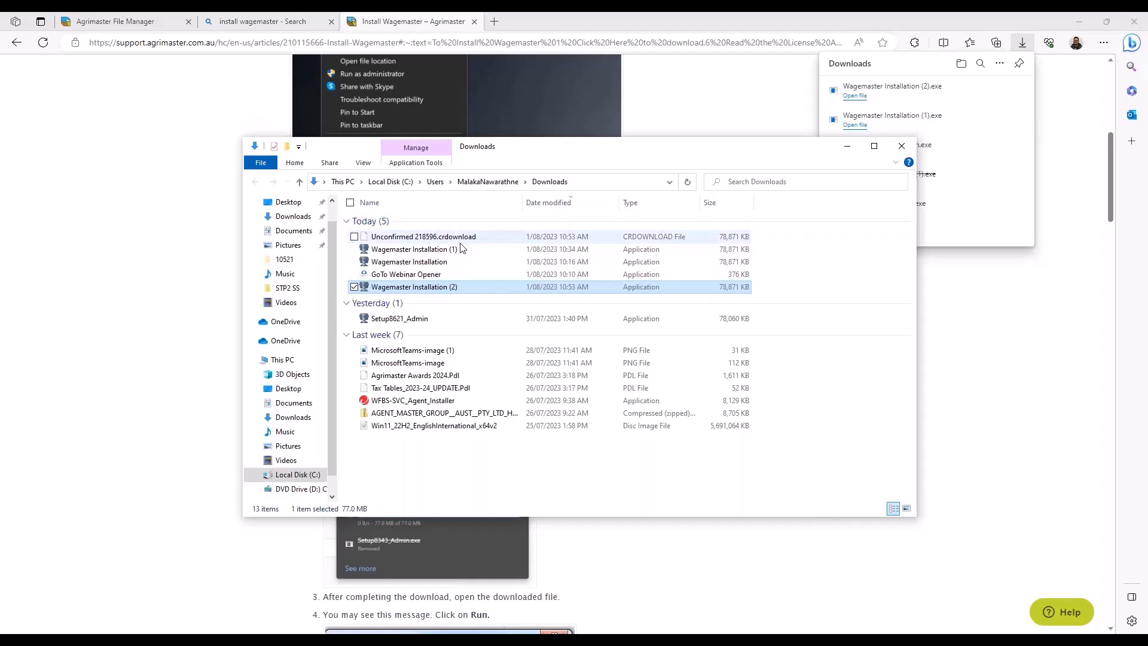
left_click(442, 320)
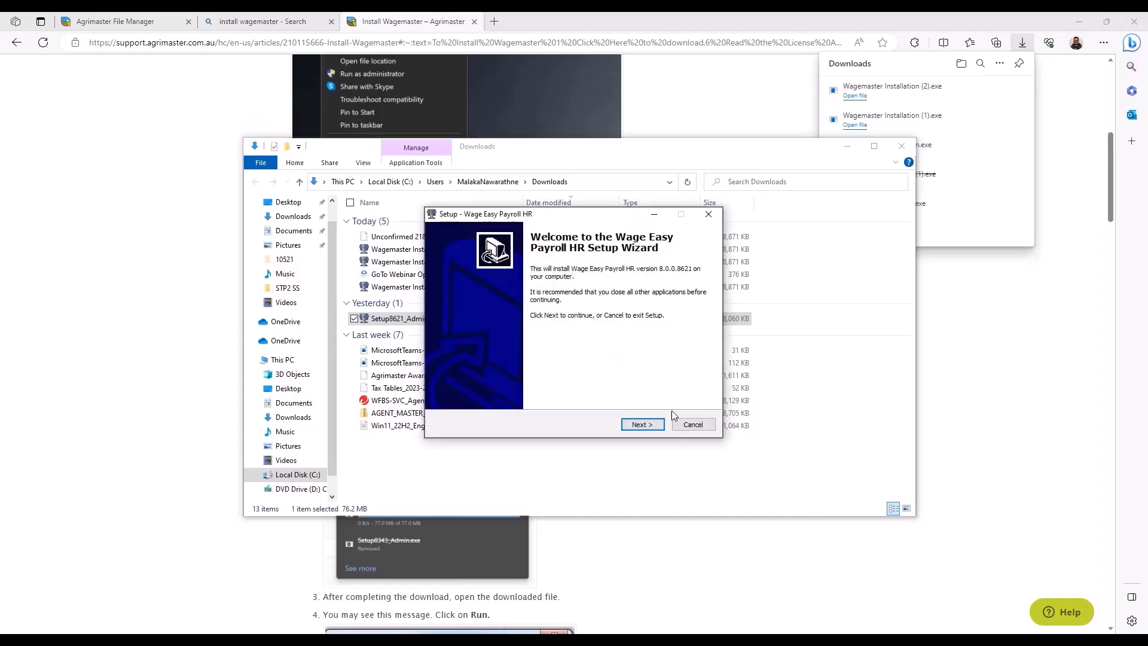
left_click(655, 423)
left_click(453, 387)
left_click(642, 426)
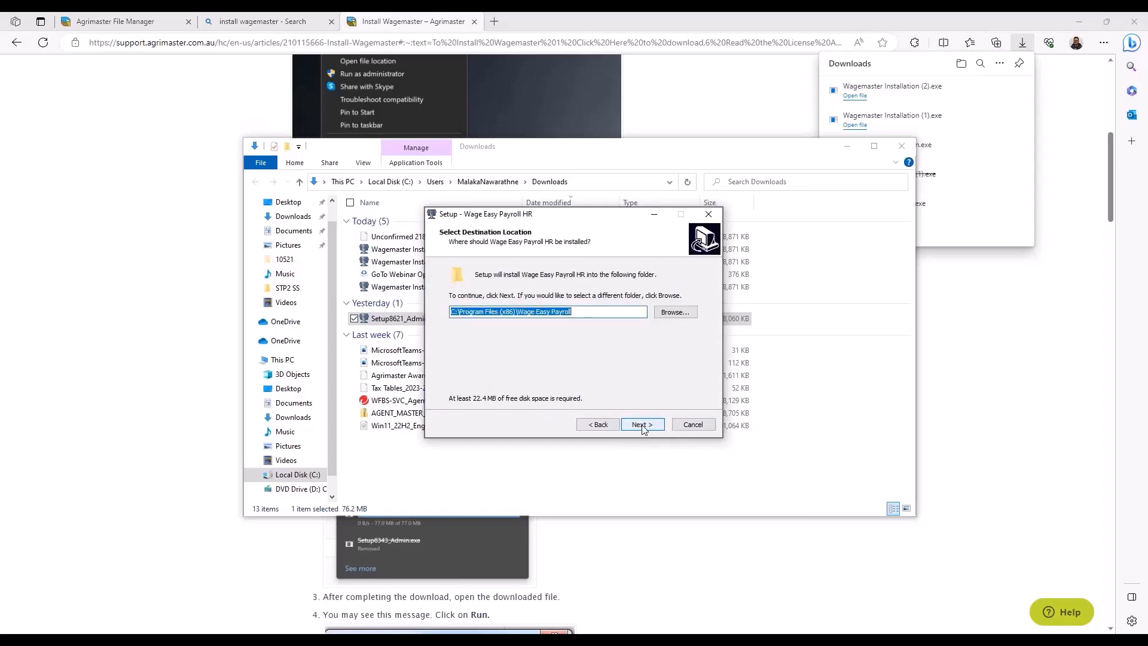
Step: Install everything for Wage Easy Payroll HR into the existing C:\Program Files (x86)\Wage Easy Payroll folder and finish the setup
left_click(647, 423)
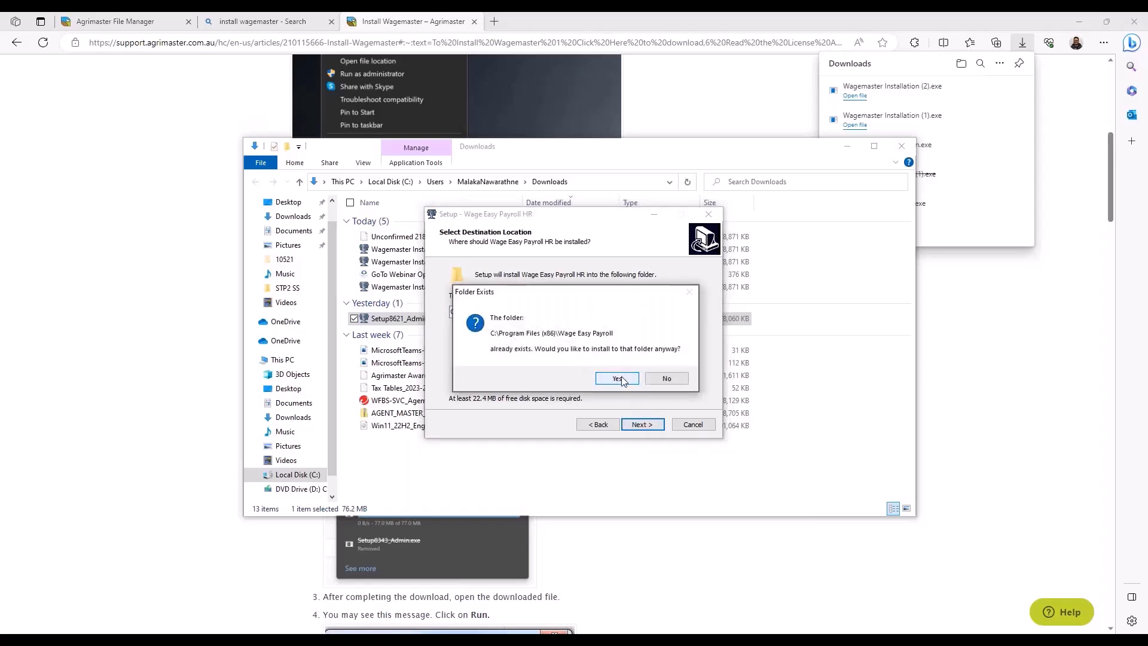
left_click(618, 379)
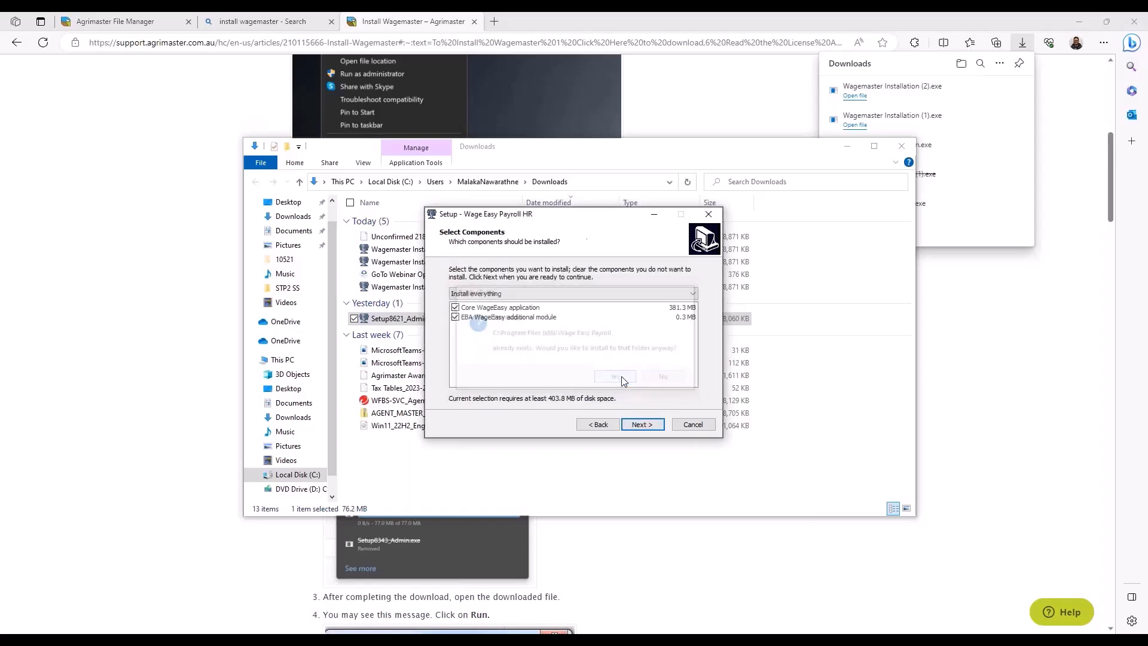
left_click(646, 424)
left_click(643, 425)
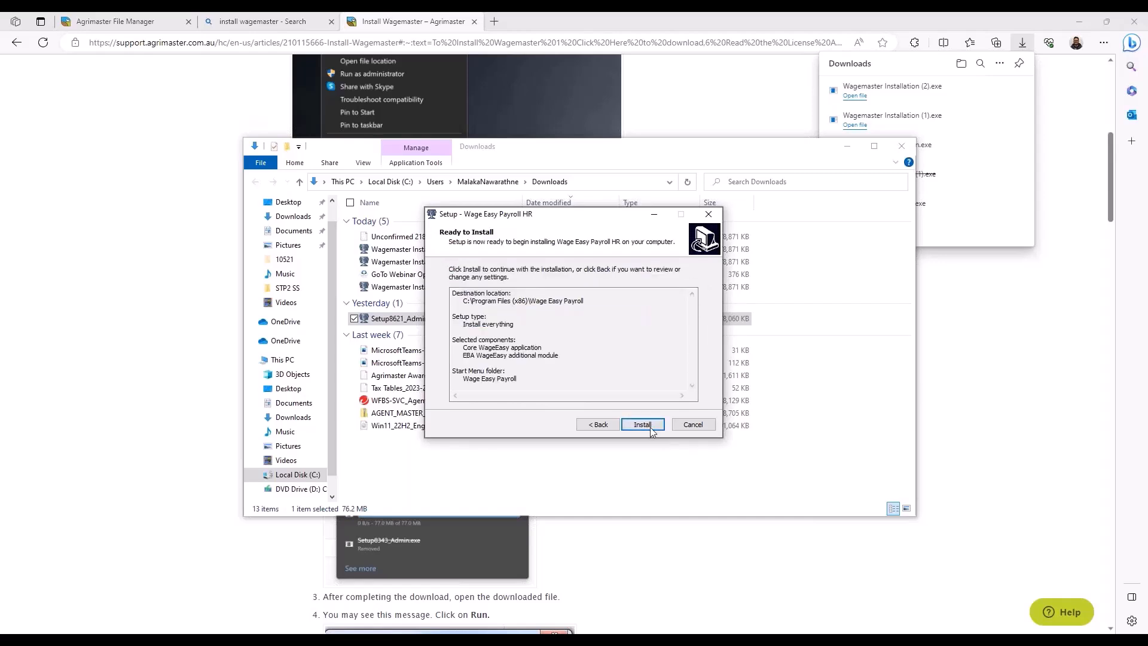
left_click(643, 425)
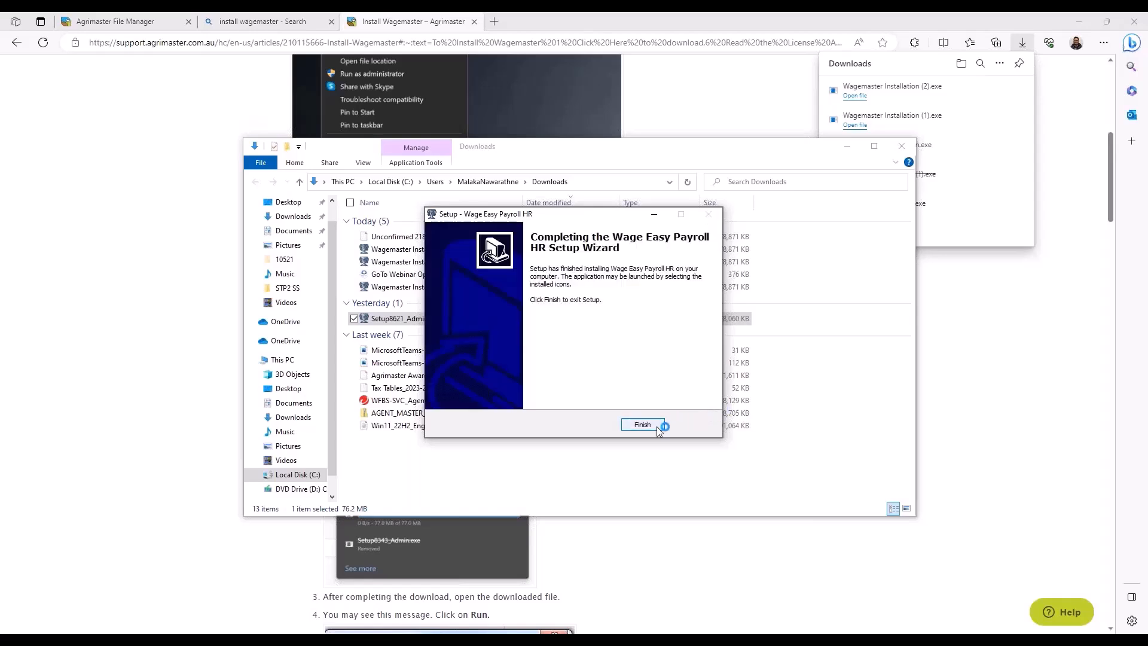
left_click(657, 426)
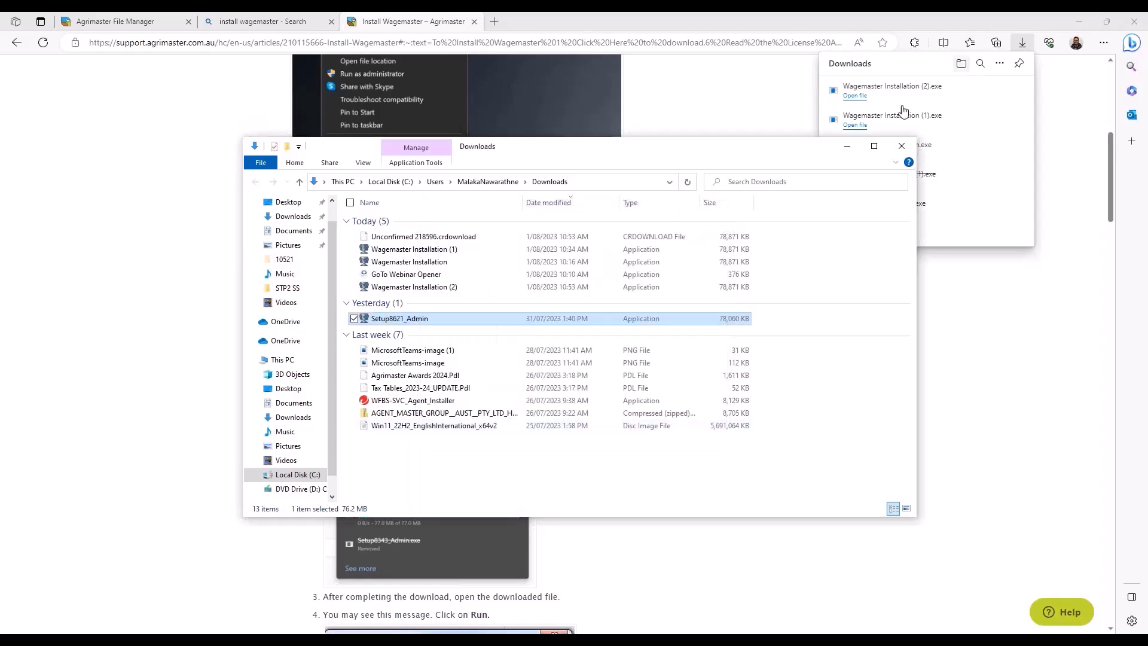
Step: Switch to Agrimaster File Manager and open the Wagemaster file as read only, acknowledging the read-only condition
left_click(844, 147)
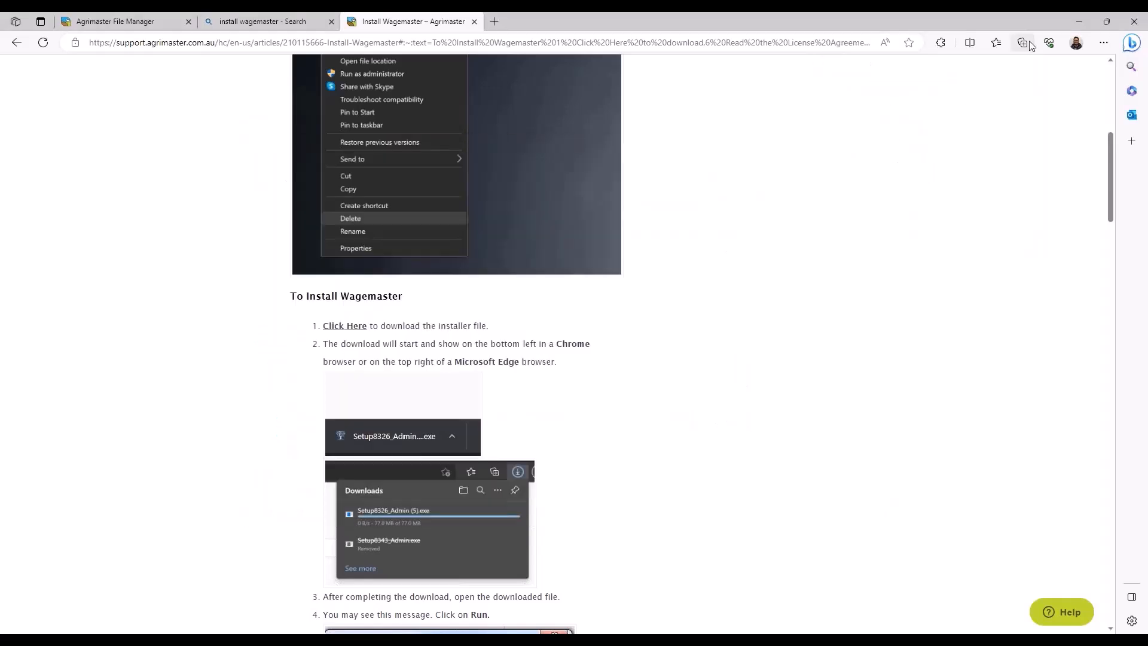
left_click(1082, 19)
left_click(119, 24)
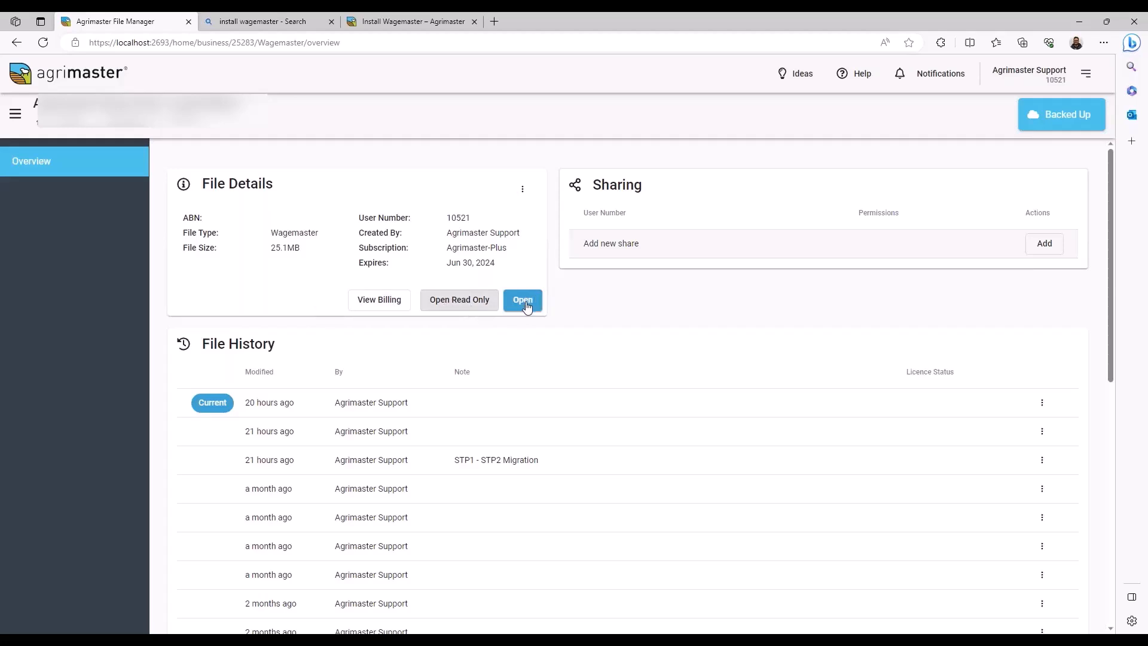
left_click(466, 306)
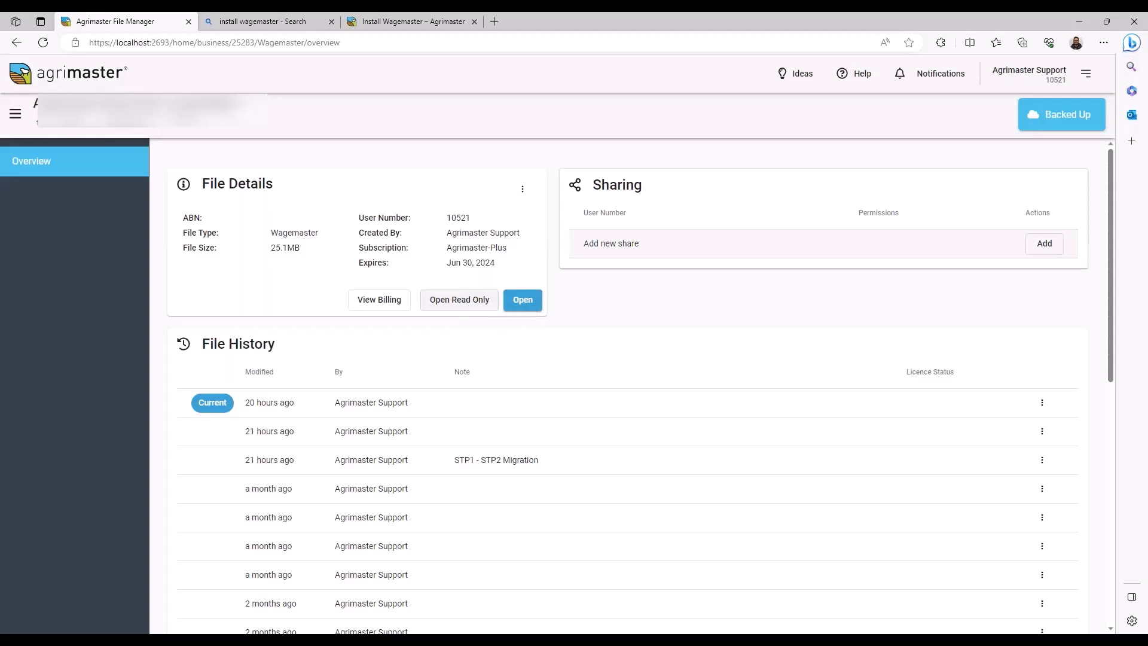
left_click(459, 299)
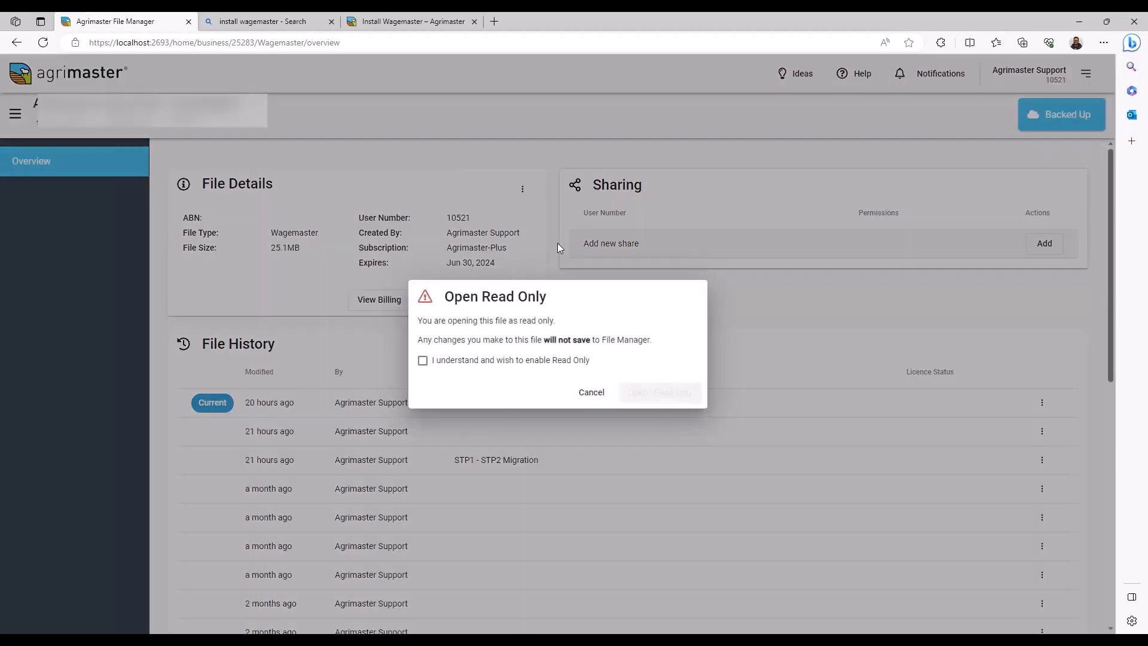
left_click(434, 358)
left_click(652, 394)
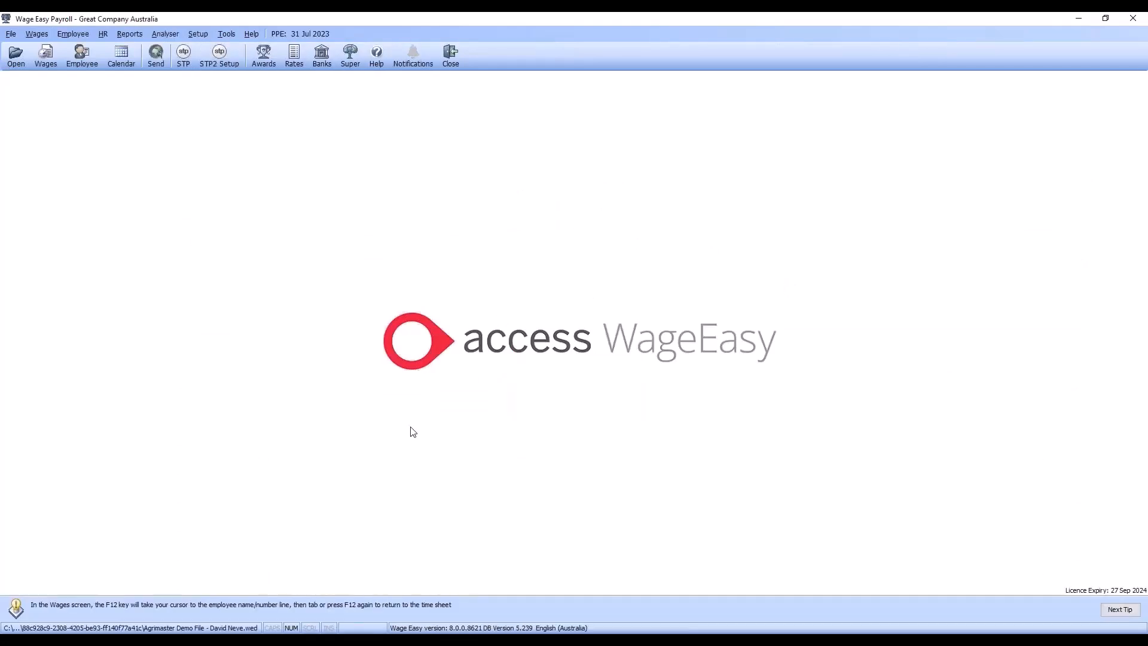
Step: Start the STP2 Setup wizard and advance past the Award Payments review to Allowances and Deductions
left_click(221, 64)
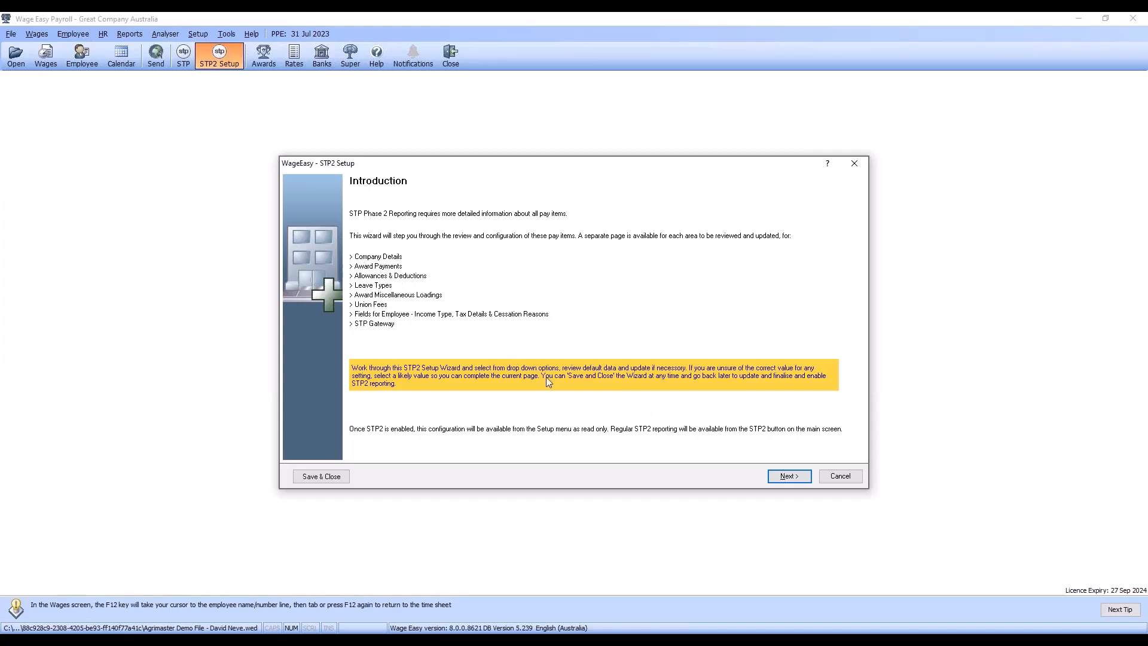
left_click(776, 475)
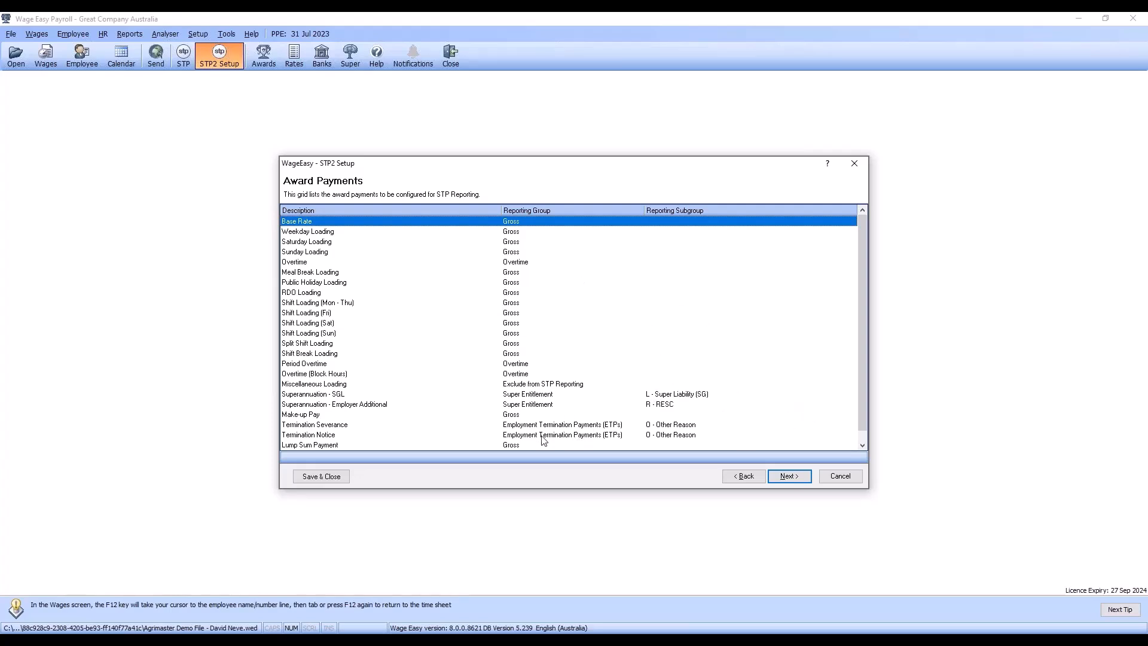
left_click(796, 476)
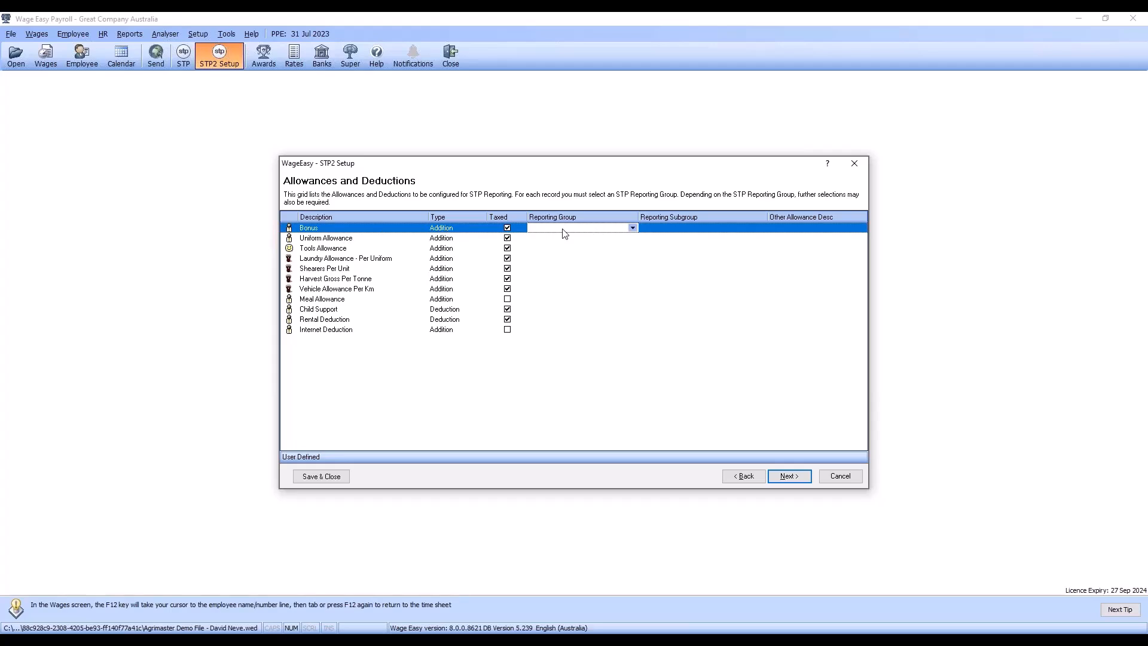
Step: Assign Bonus to Bonuses and Commissions, and Uniform Allowance to Allowance Items with subgroup OD - Other Allowance and description U1 - Uniform
left_click(632, 228)
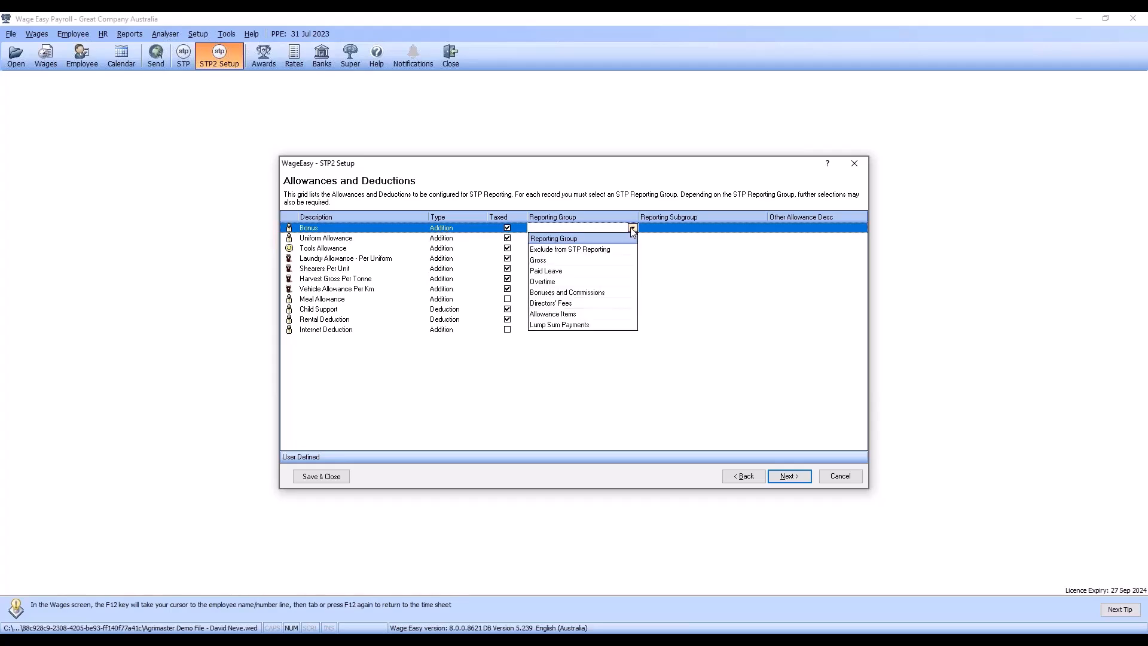
left_click(562, 293)
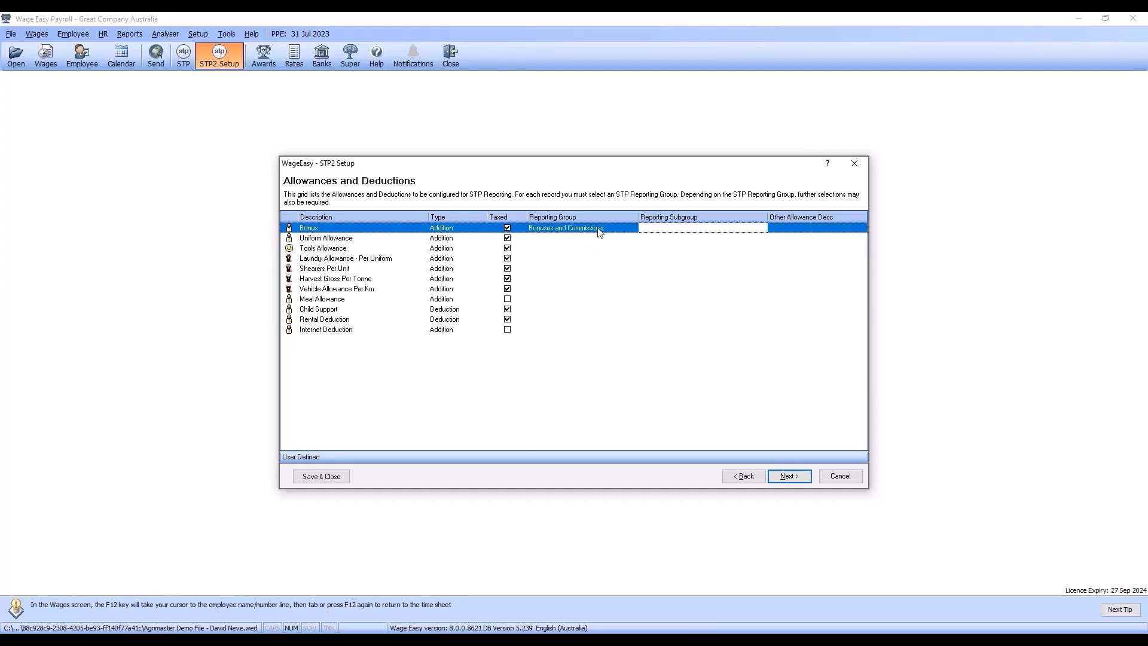
left_click(563, 242)
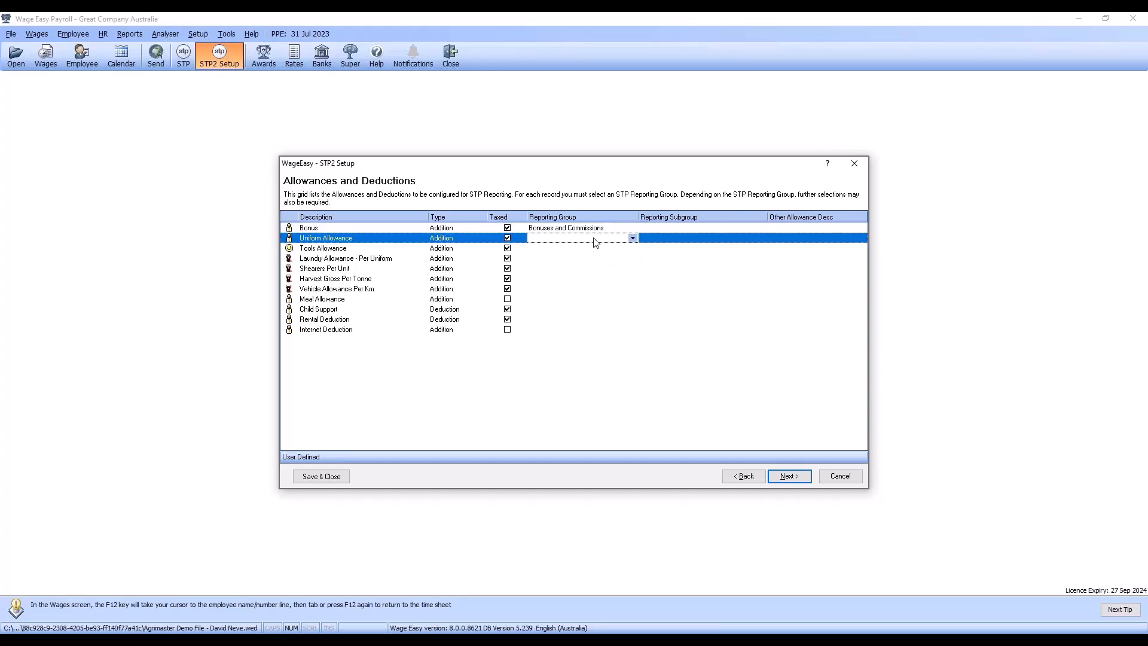
left_click(632, 239)
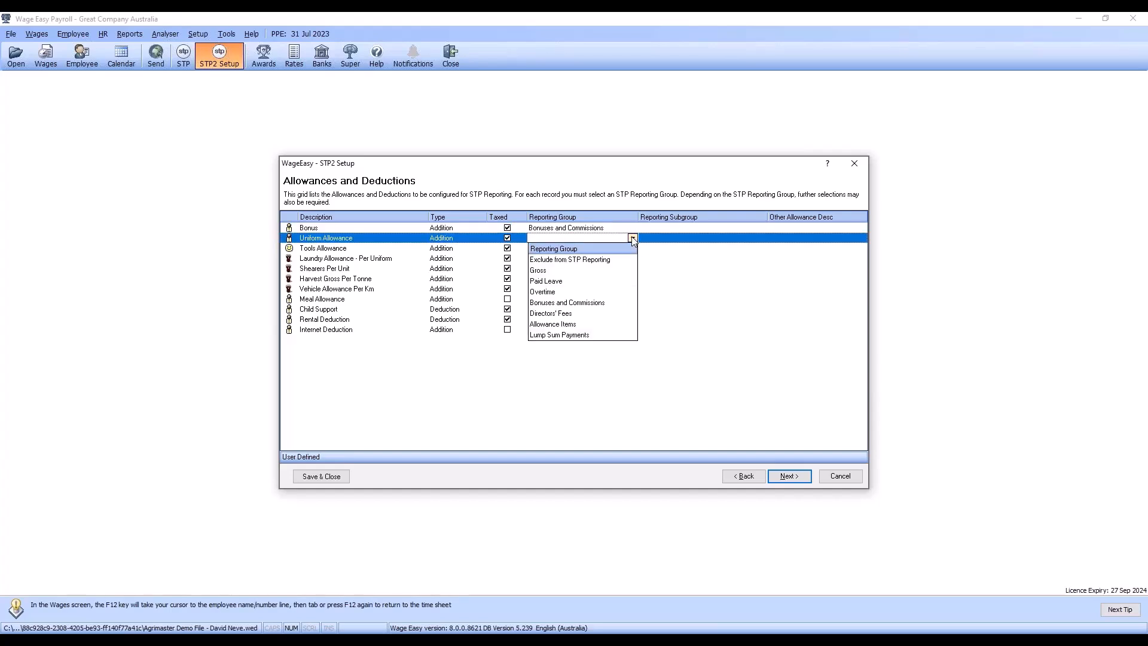
left_click(566, 325)
left_click(686, 240)
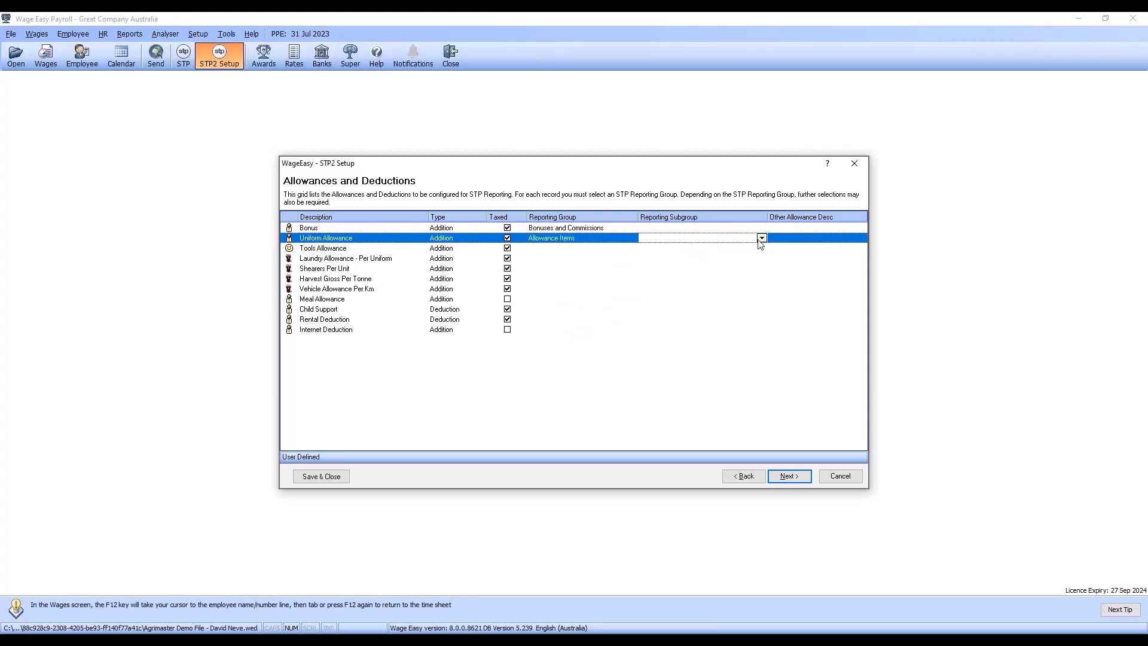
left_click(761, 238)
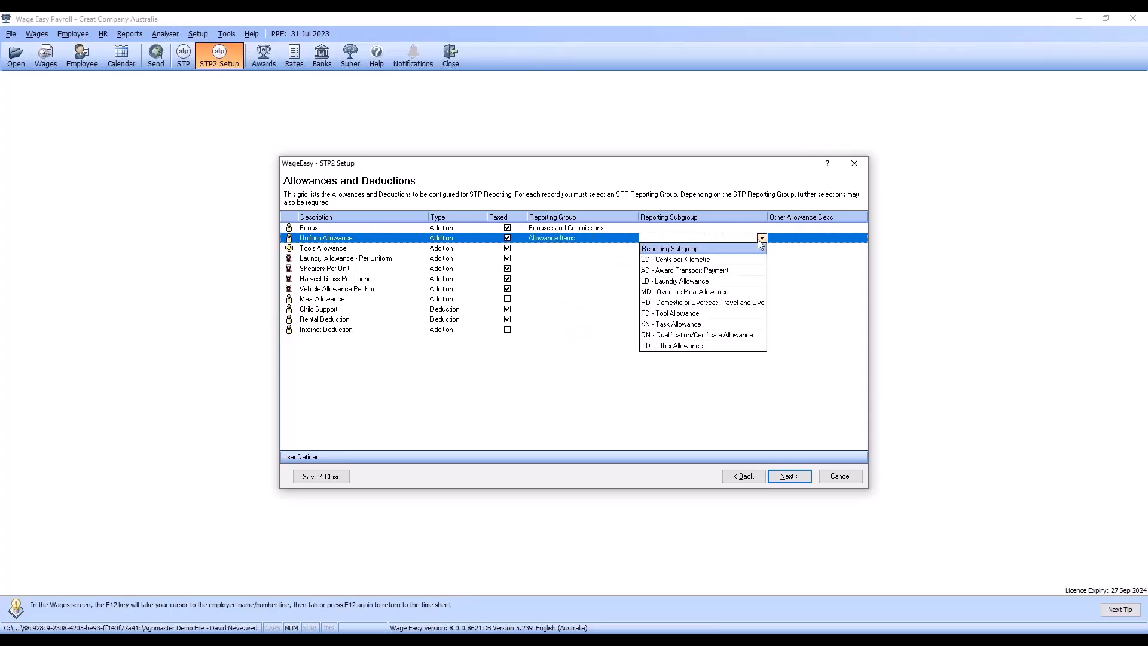
left_click(705, 347)
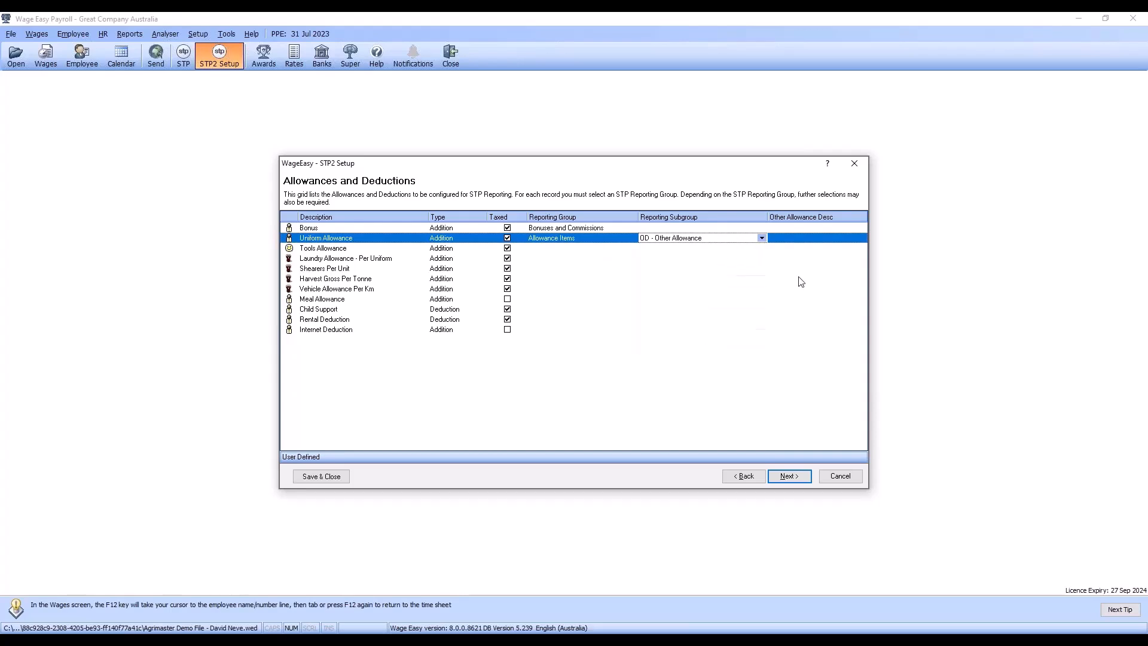
left_click(808, 240)
left_click(862, 238)
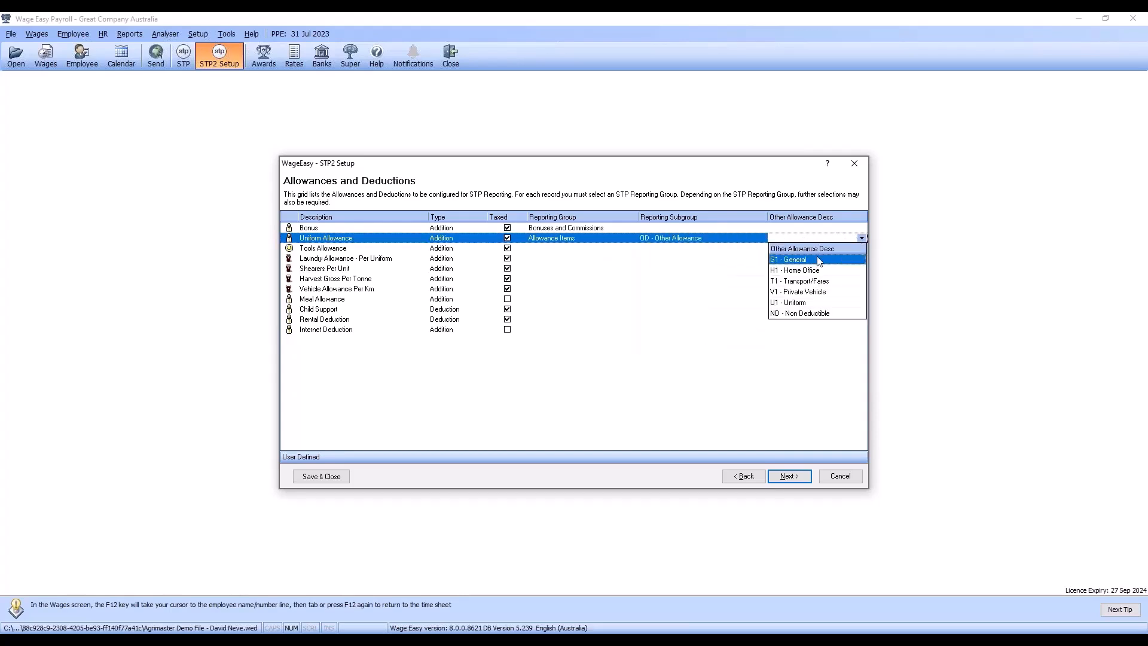
left_click(804, 303)
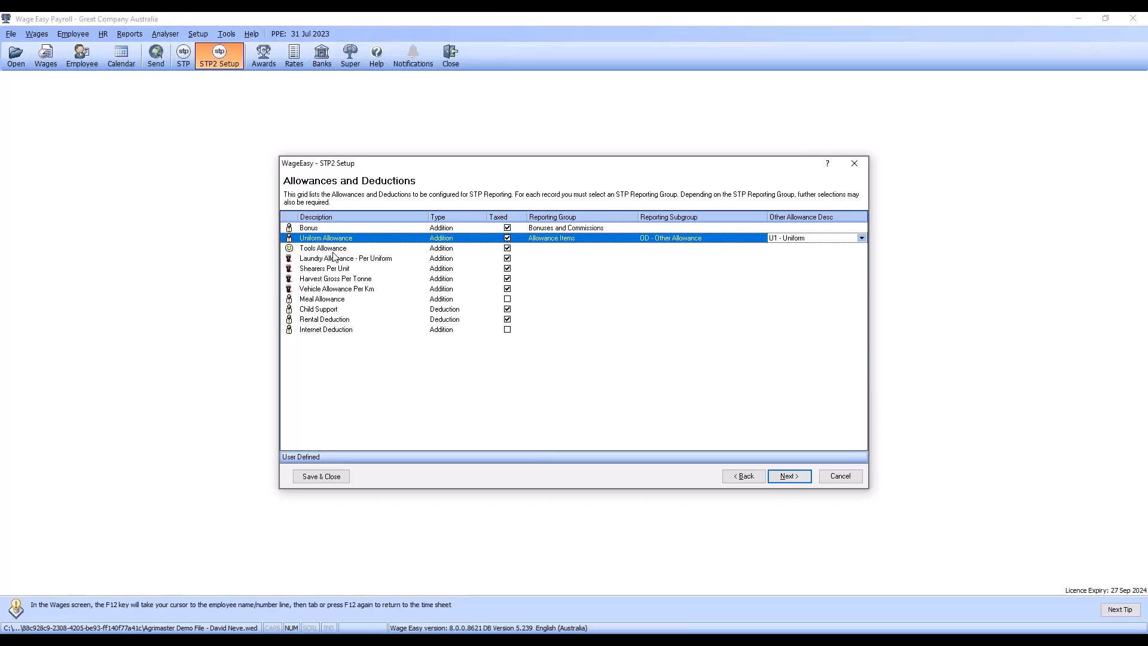
Step: Assign Tools Allowance to the Allowance Items reporting group with subgroup TD - Tool Allowance
left_click(562, 250)
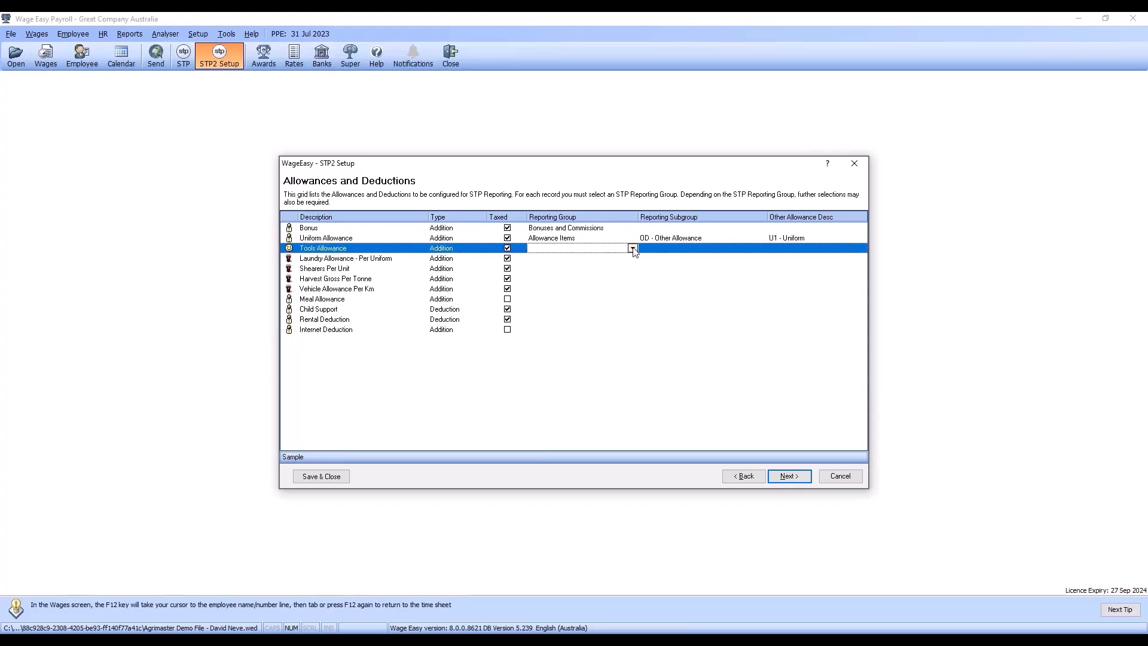
left_click(632, 248)
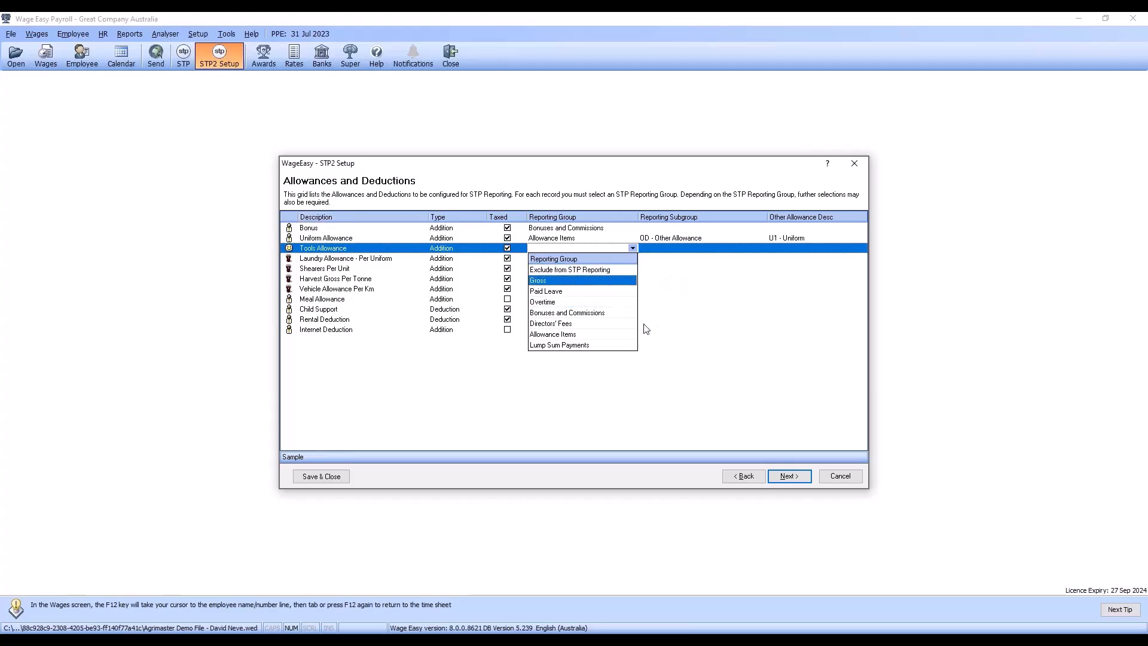
left_click(579, 335)
left_click(709, 250)
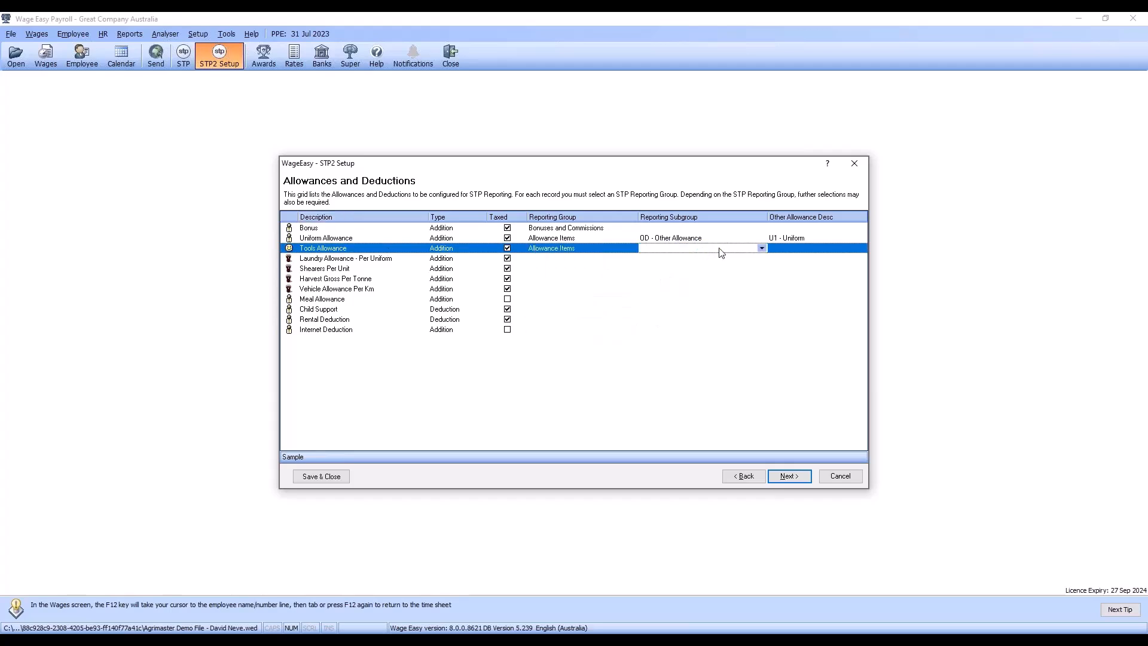
left_click(761, 248)
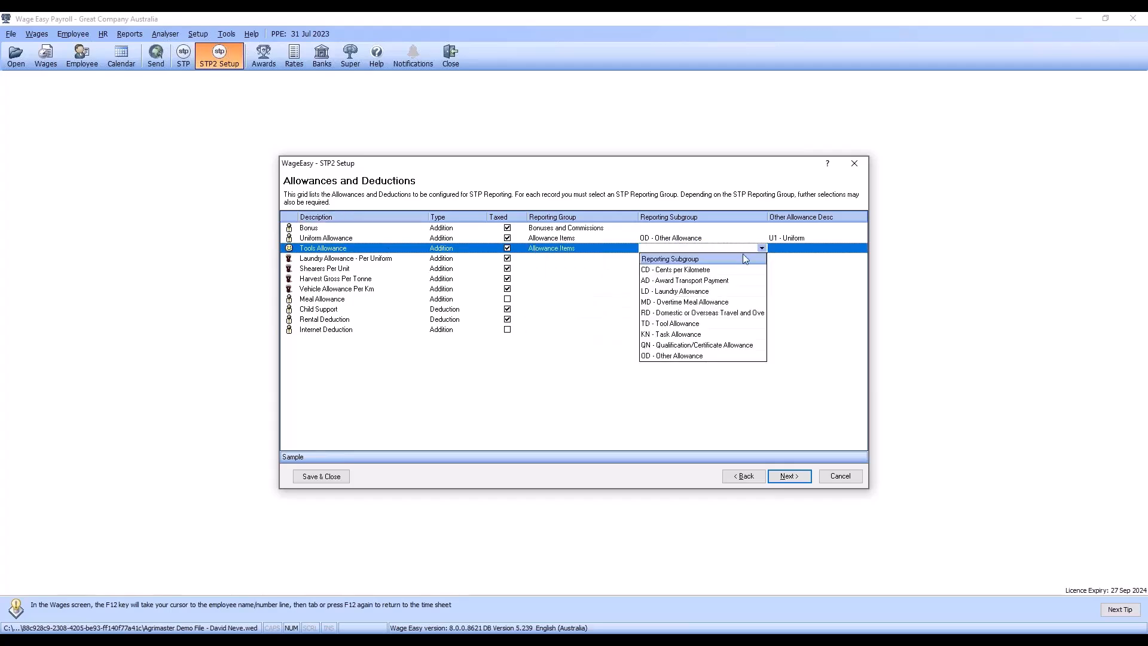
left_click(691, 328)
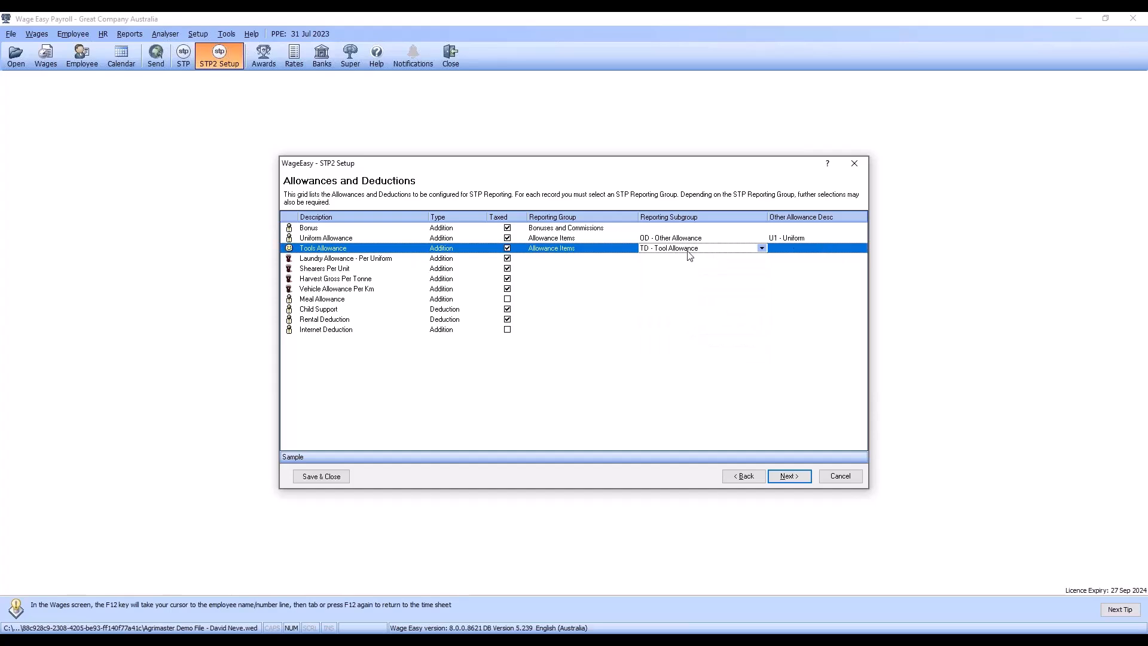
left_click(795, 250)
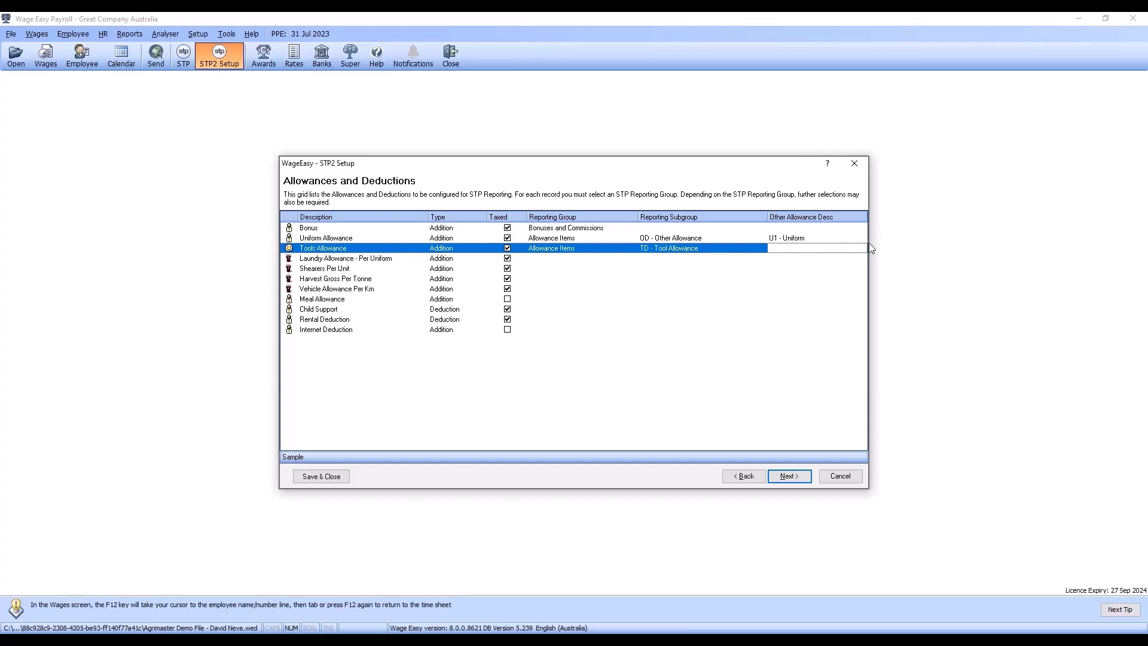
Step: Assign Laundry Allowance - Per Uniform to the Allowance Items reporting group with subgroup LD - Laundry Allowance
left_click(539, 259)
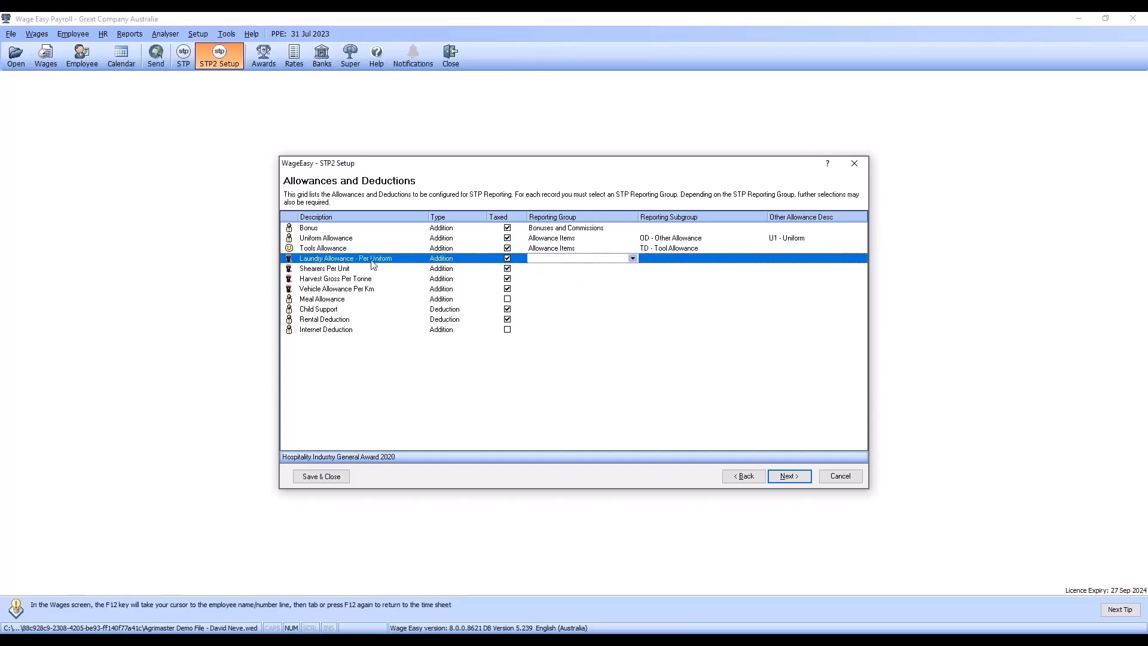
left_click(633, 259)
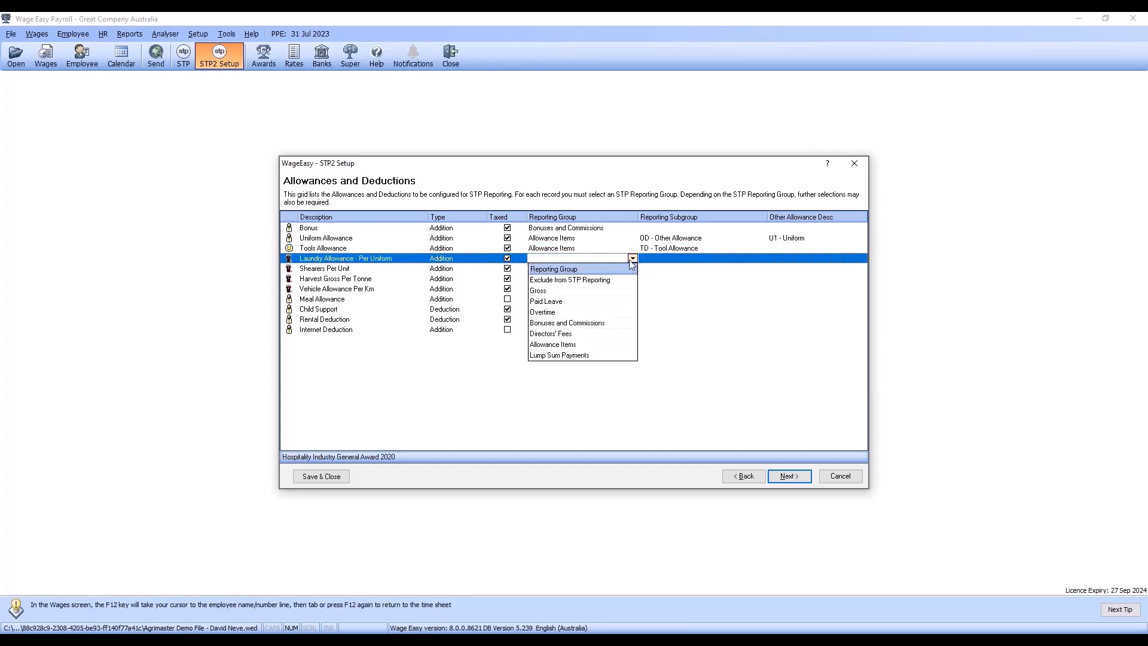
left_click(575, 346)
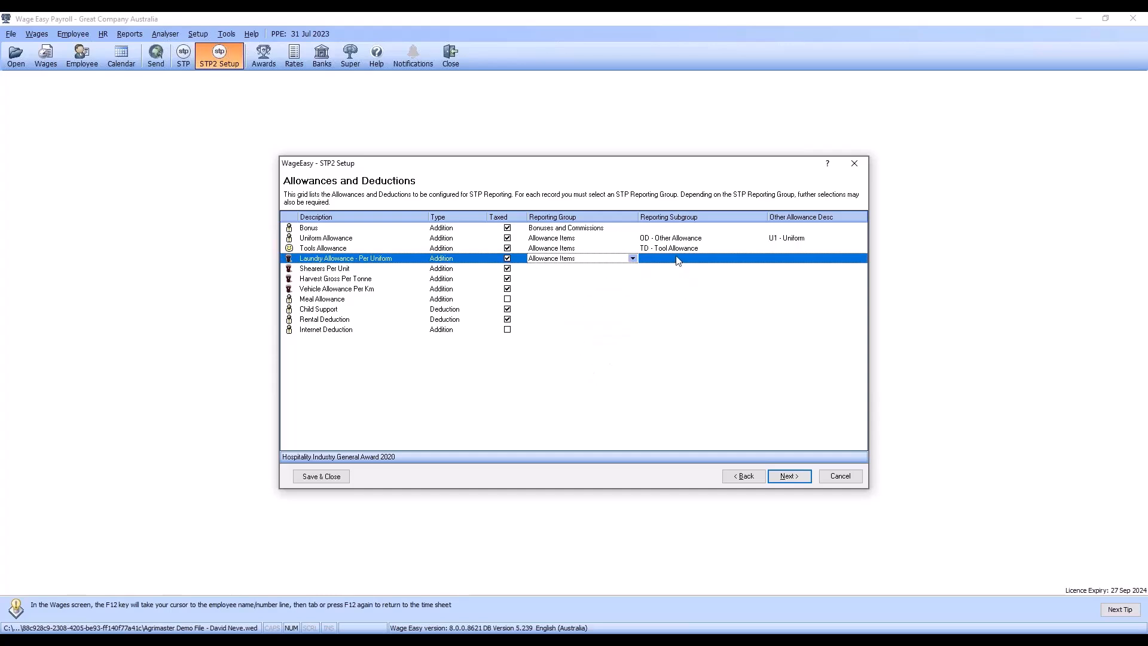
left_click(678, 261)
left_click(762, 259)
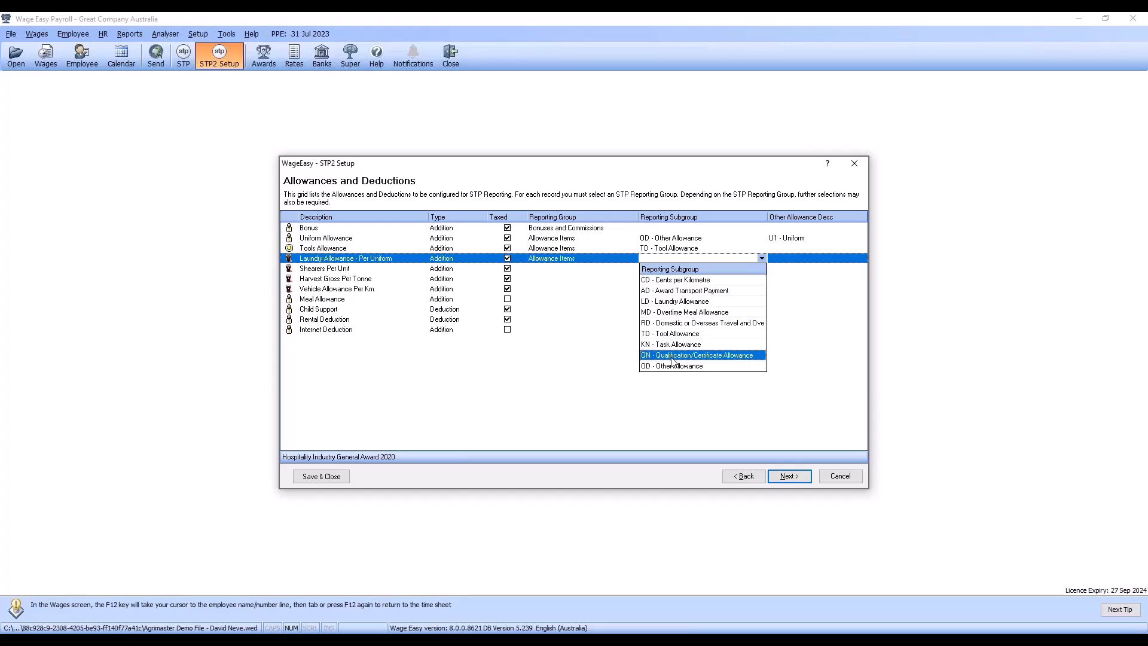
left_click(686, 302)
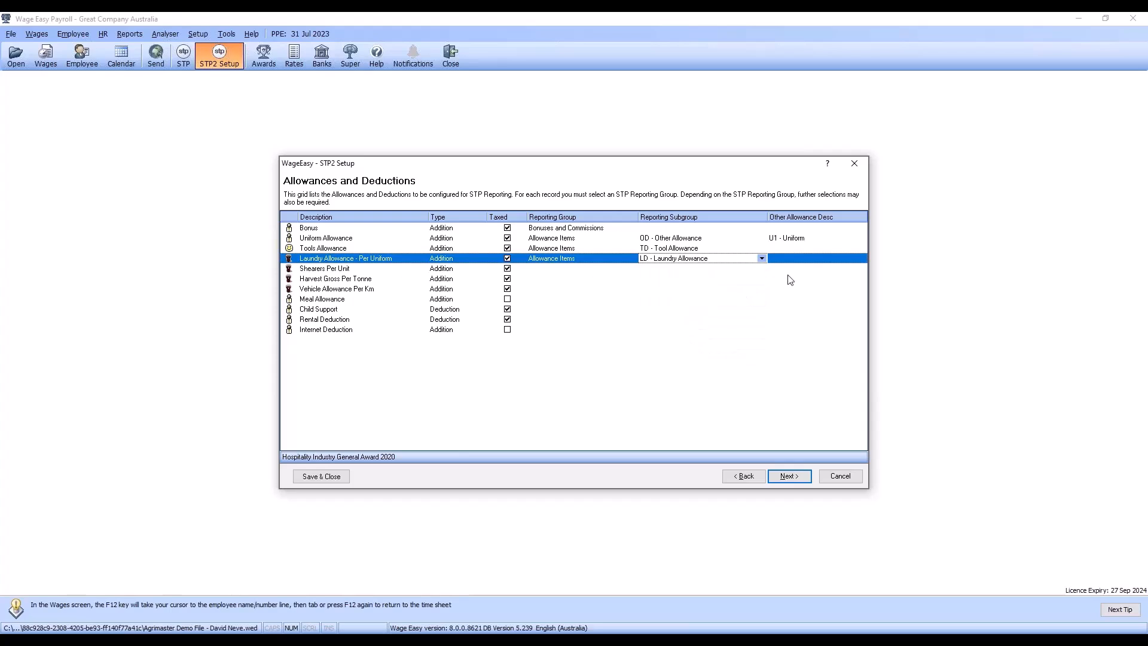
left_click(796, 261)
Step: Assign both Shearers Per Unit and Harvest Gross Per Tonne to the Gross reporting group
left_click(545, 270)
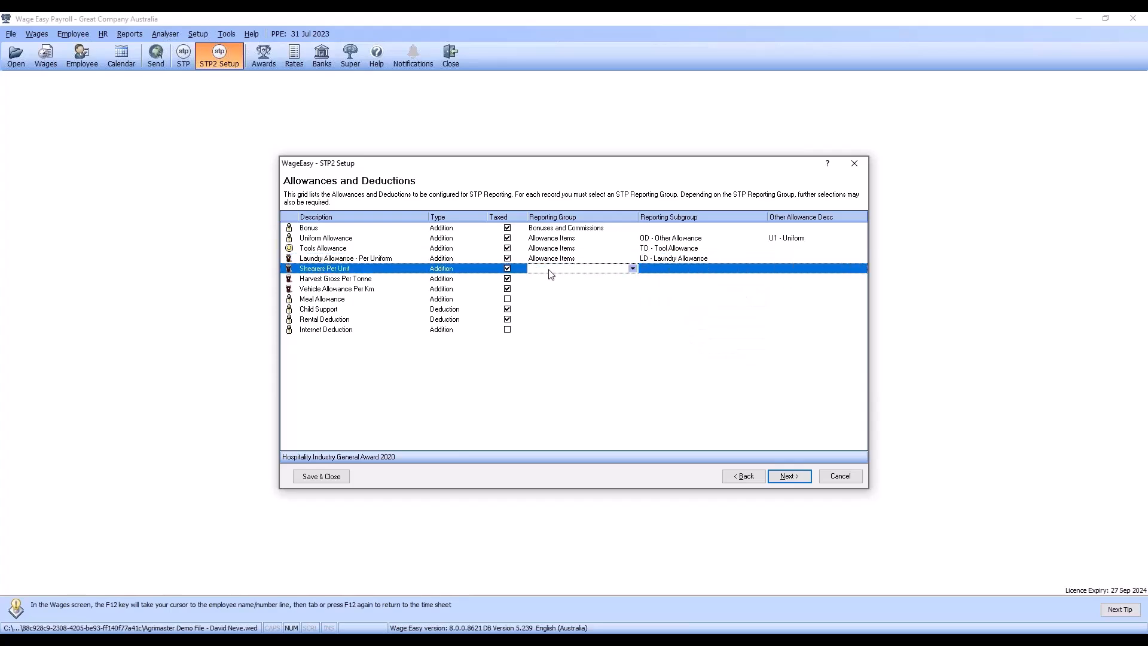
left_click(632, 269)
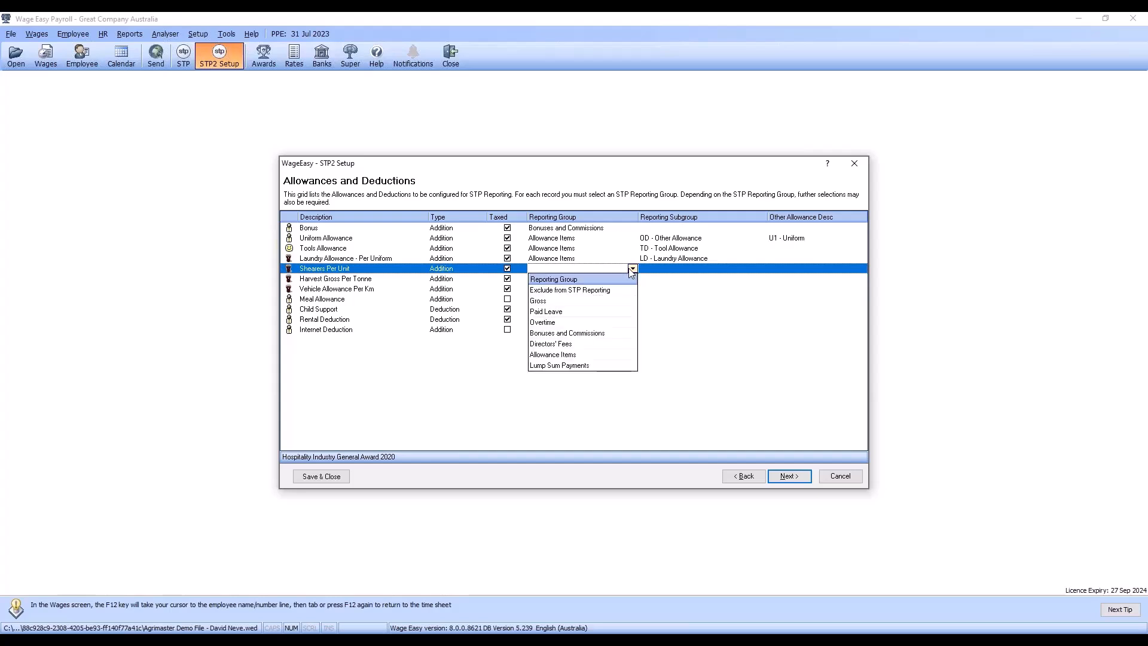
left_click(568, 304)
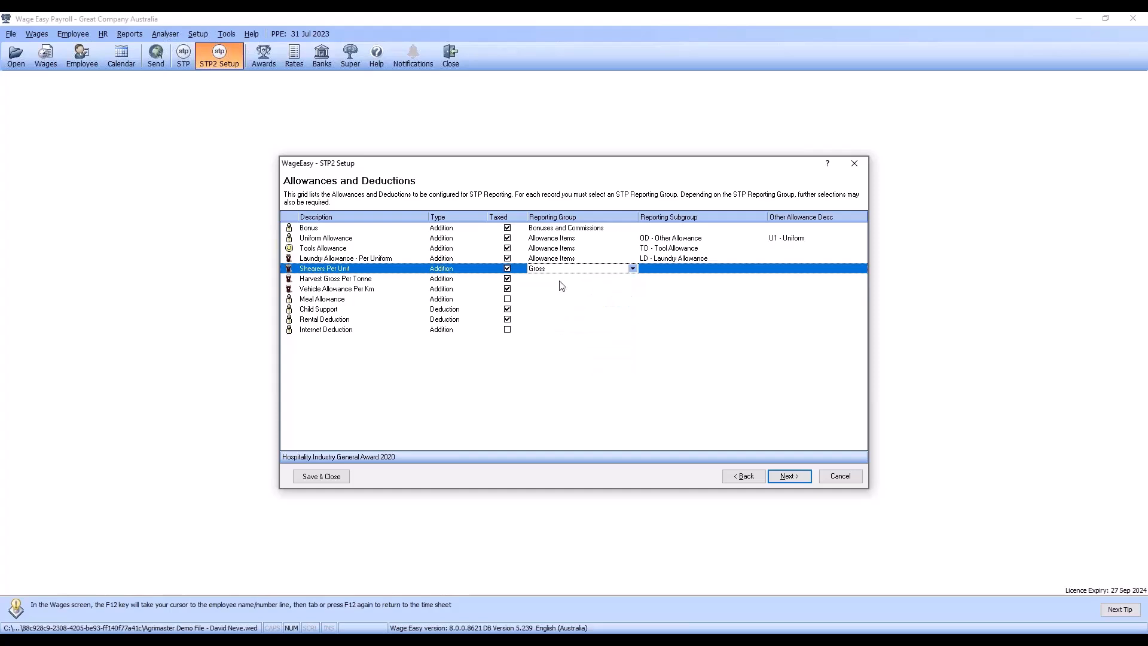
left_click(507, 279)
left_click(561, 281)
left_click(632, 279)
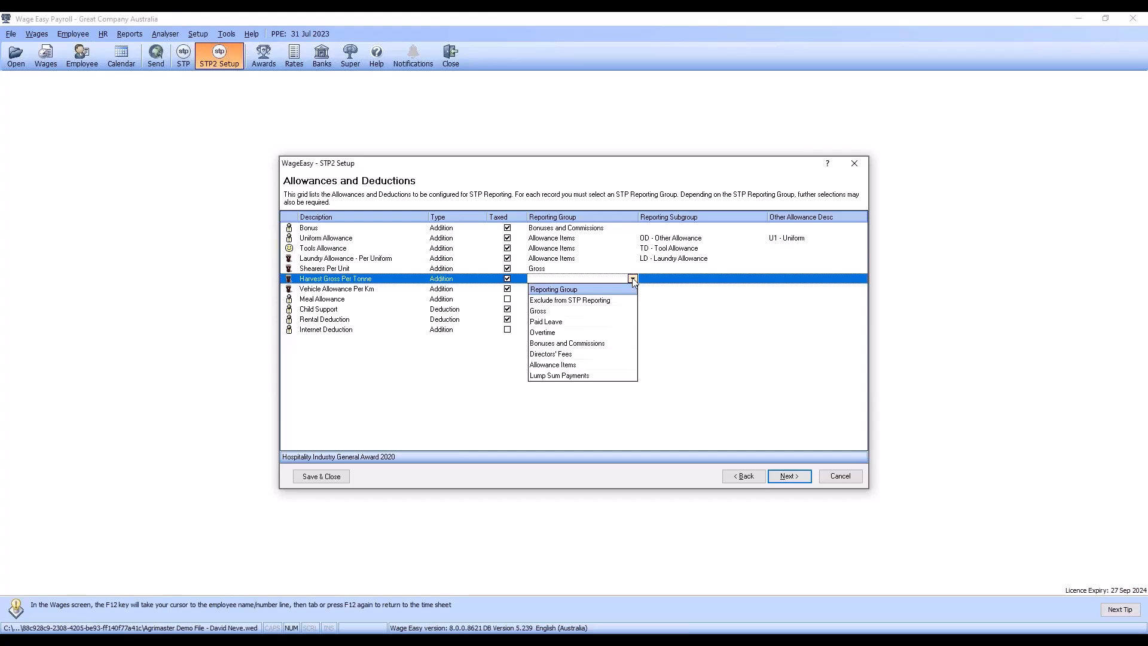
left_click(550, 311)
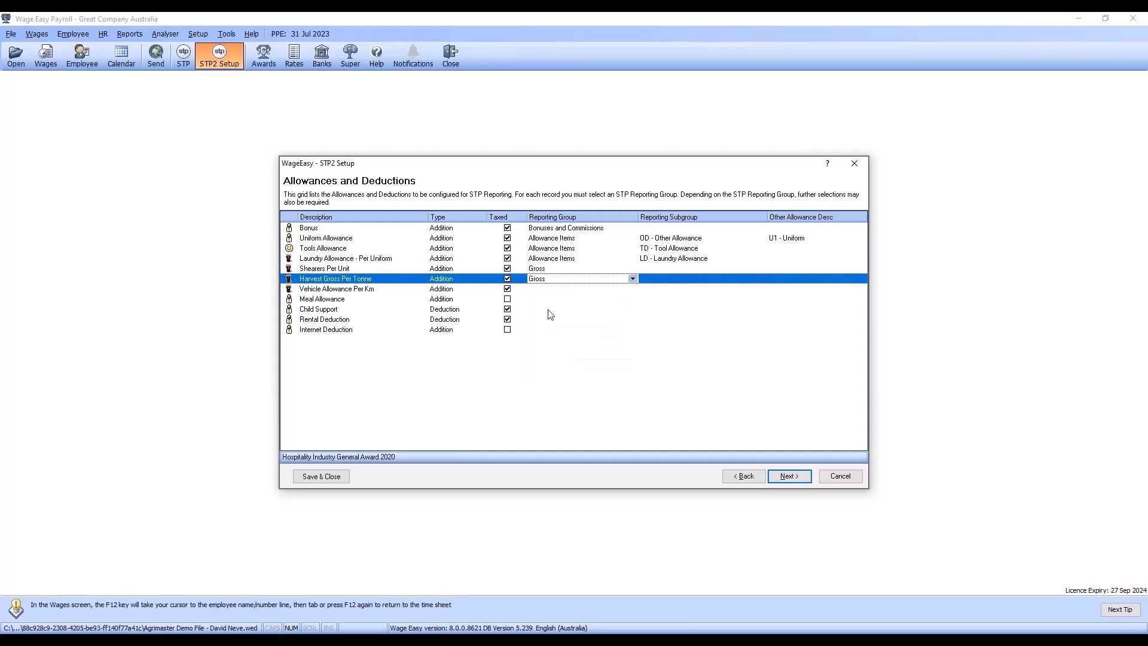
left_click(676, 281)
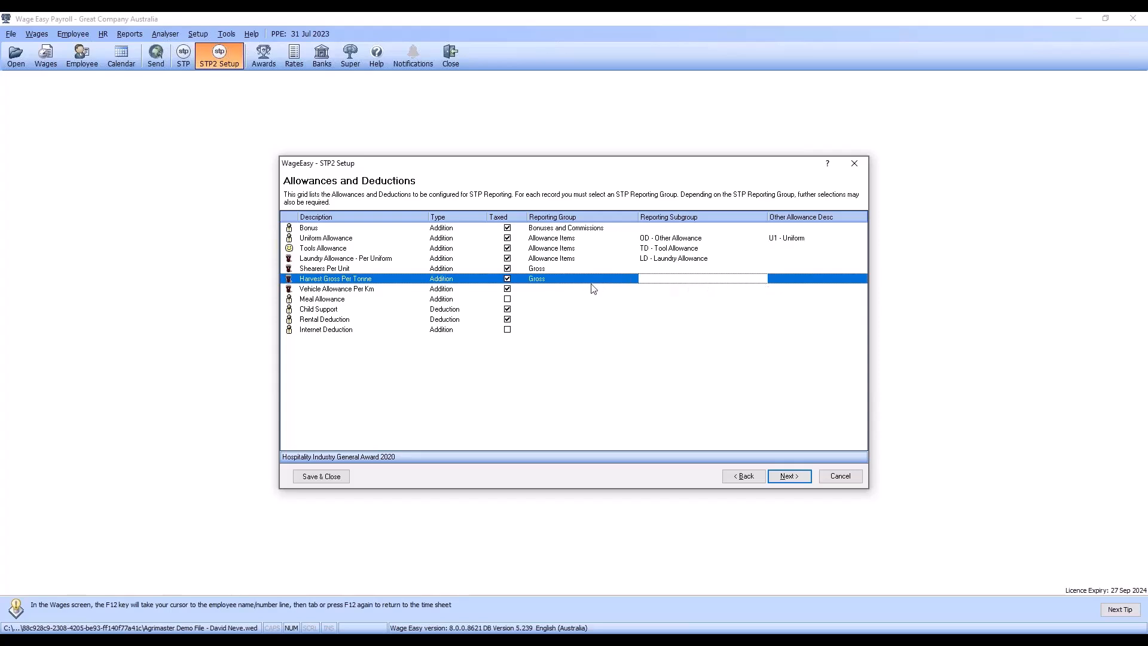
Step: Assign Vehicle Allowance Per Km to the Allowance Items reporting group with subgroup CD - Cents per Kilometre
left_click(551, 288)
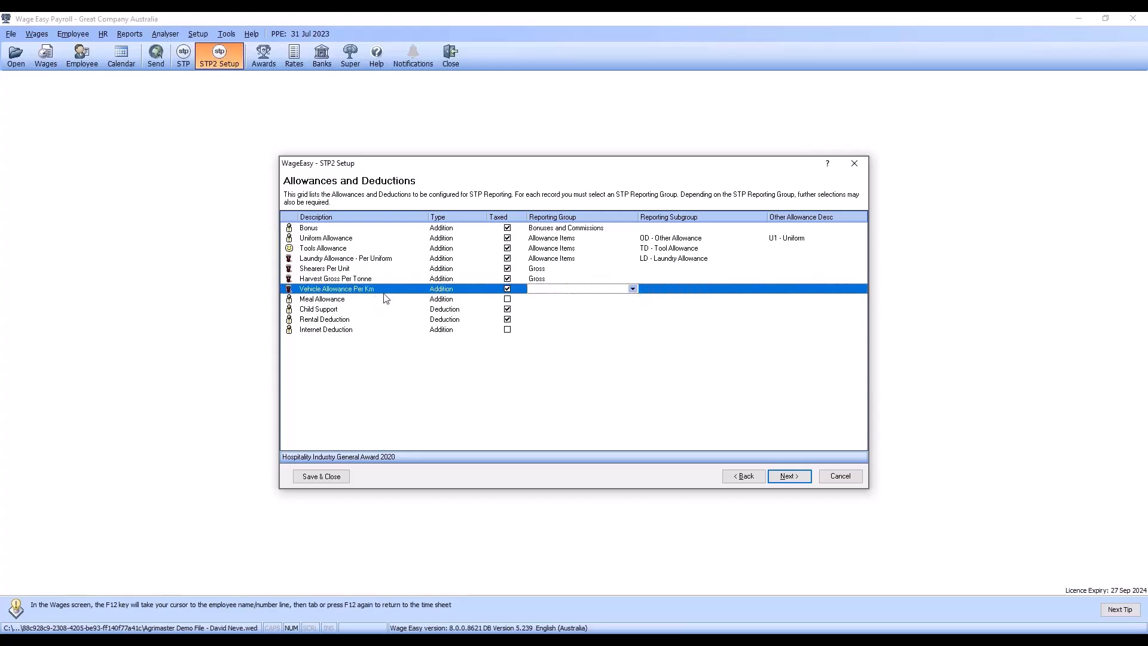
left_click(633, 289)
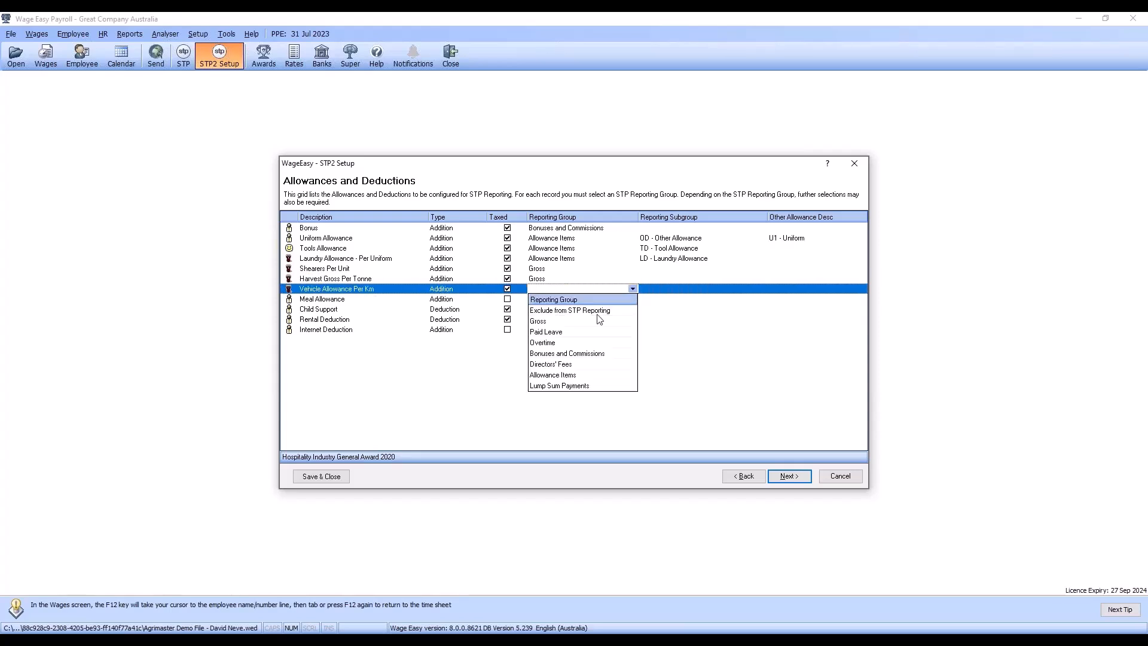
left_click(578, 375)
left_click(695, 290)
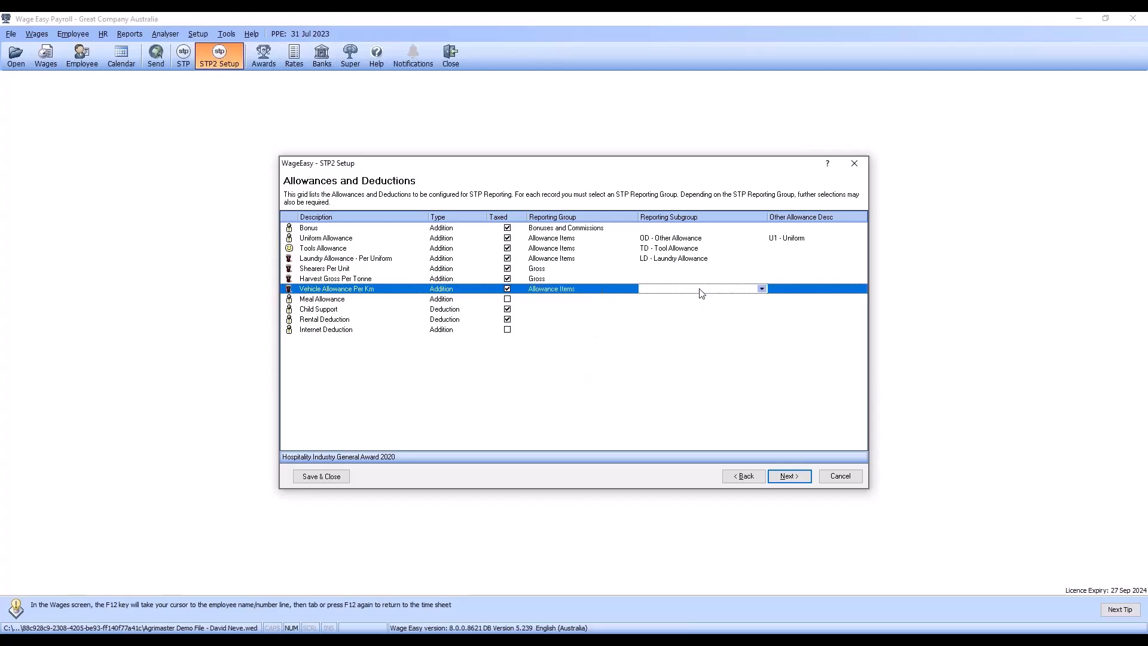
left_click(762, 289)
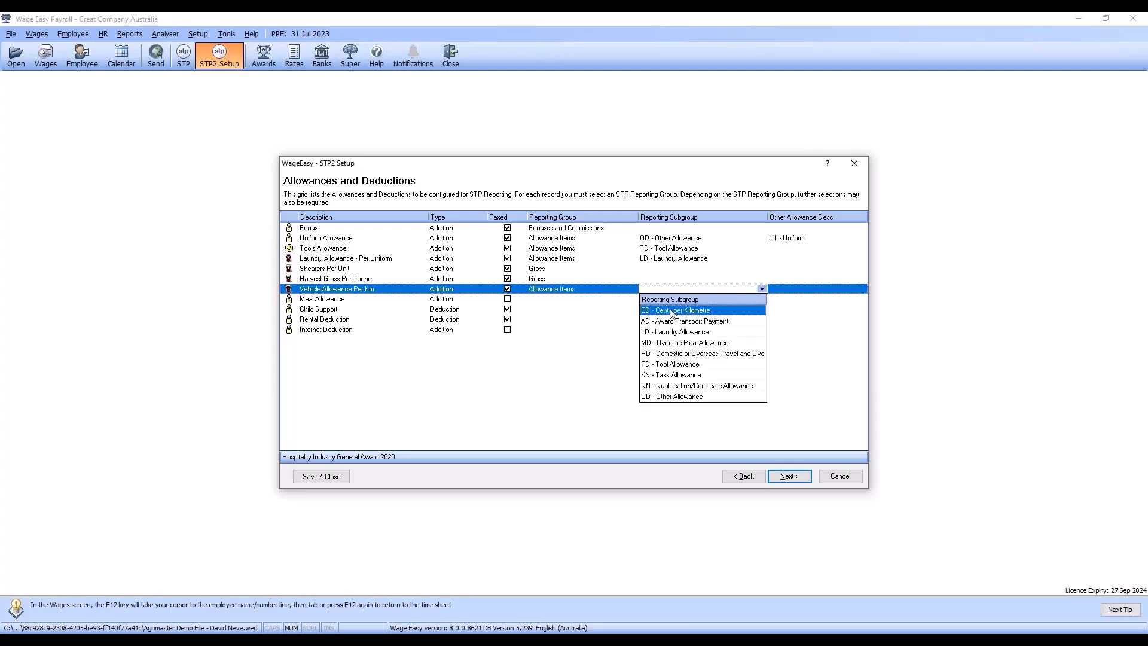
left_click(708, 310)
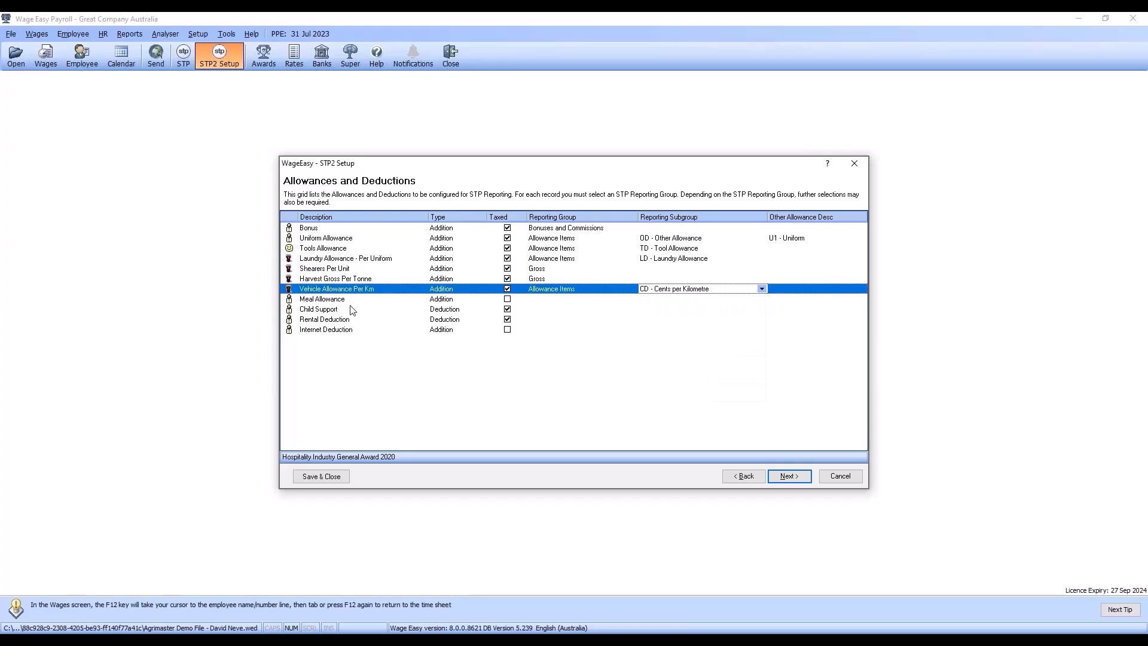
Step: Assign Meal Allowance to Allowance Items with subgroup OD - Other Allowance and description G1 - General
left_click(556, 300)
left_click(632, 299)
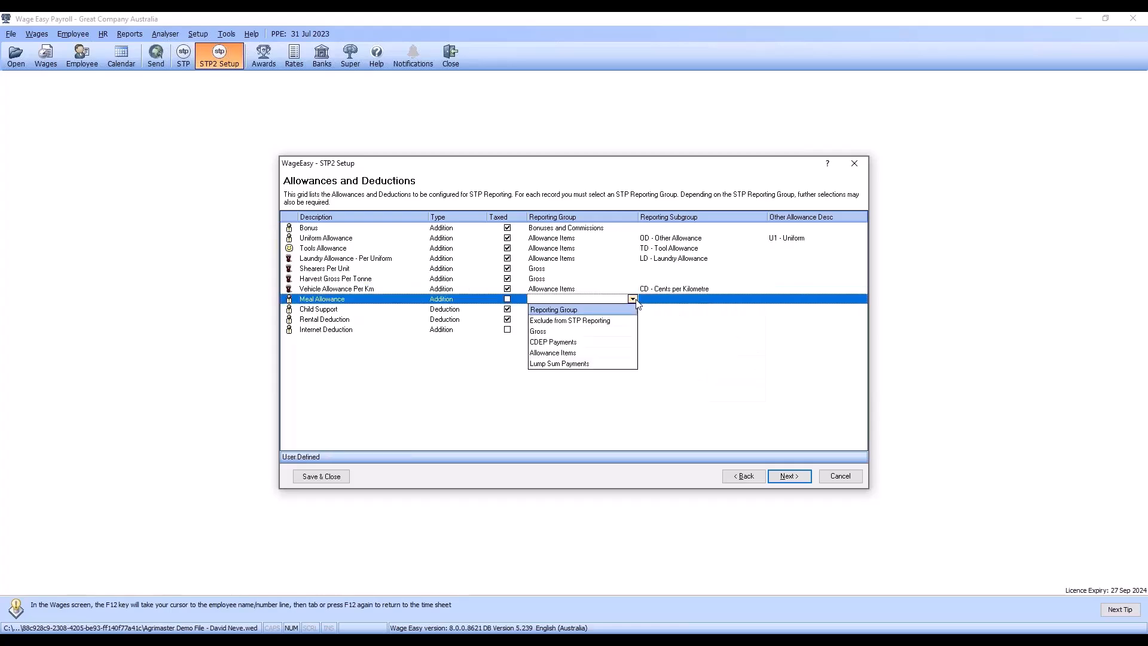
left_click(573, 352)
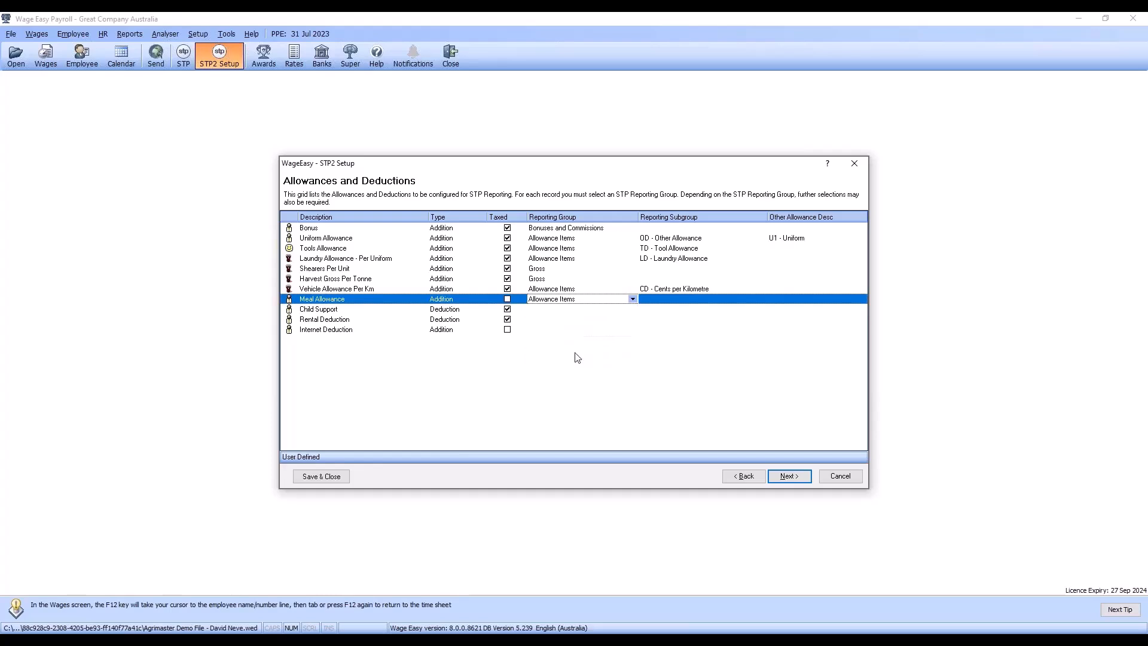
left_click(689, 302)
left_click(761, 299)
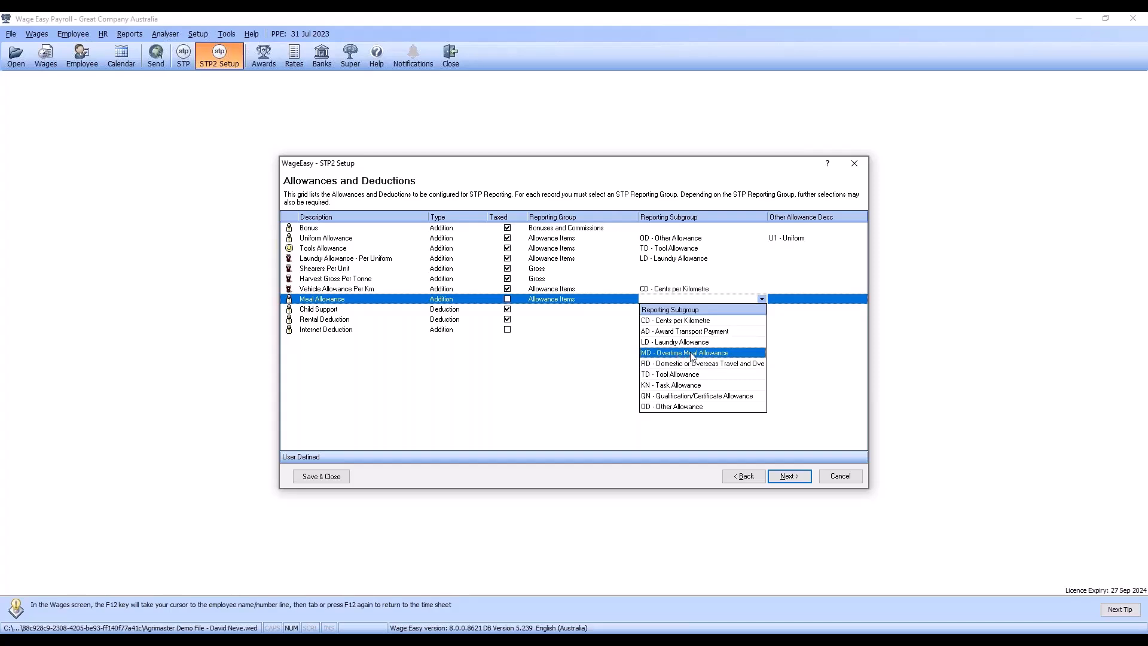
left_click(693, 406)
left_click(818, 301)
left_click(861, 299)
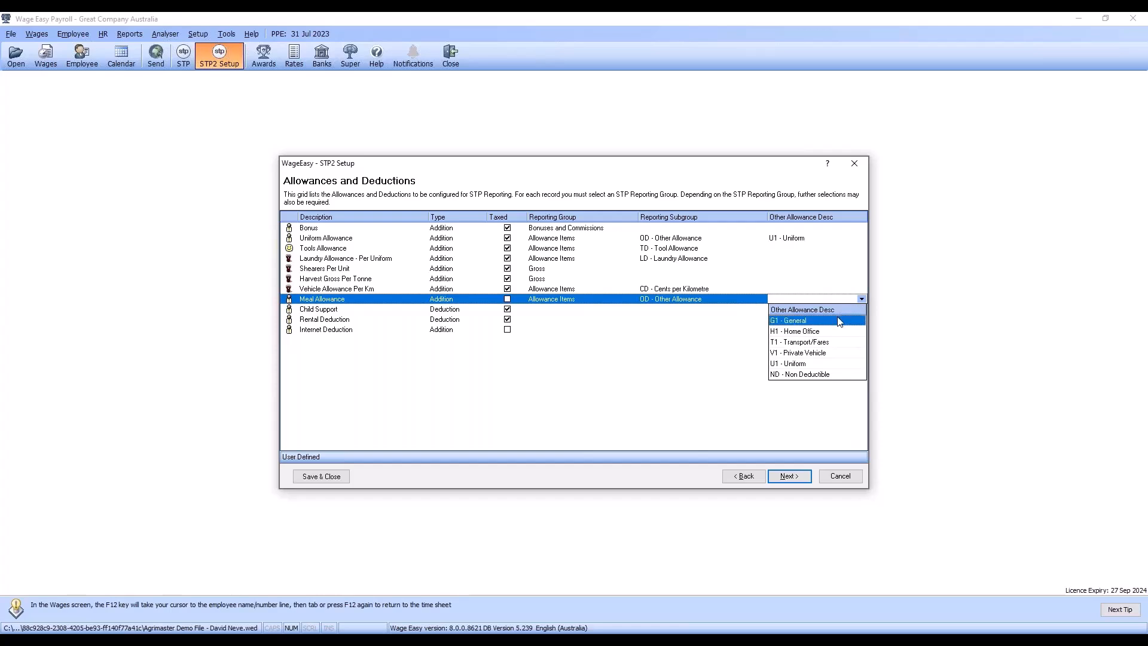
left_click(840, 321)
Step: Assign Child Support to the Deduction Items reporting group with subgroup F - Fees
left_click(553, 309)
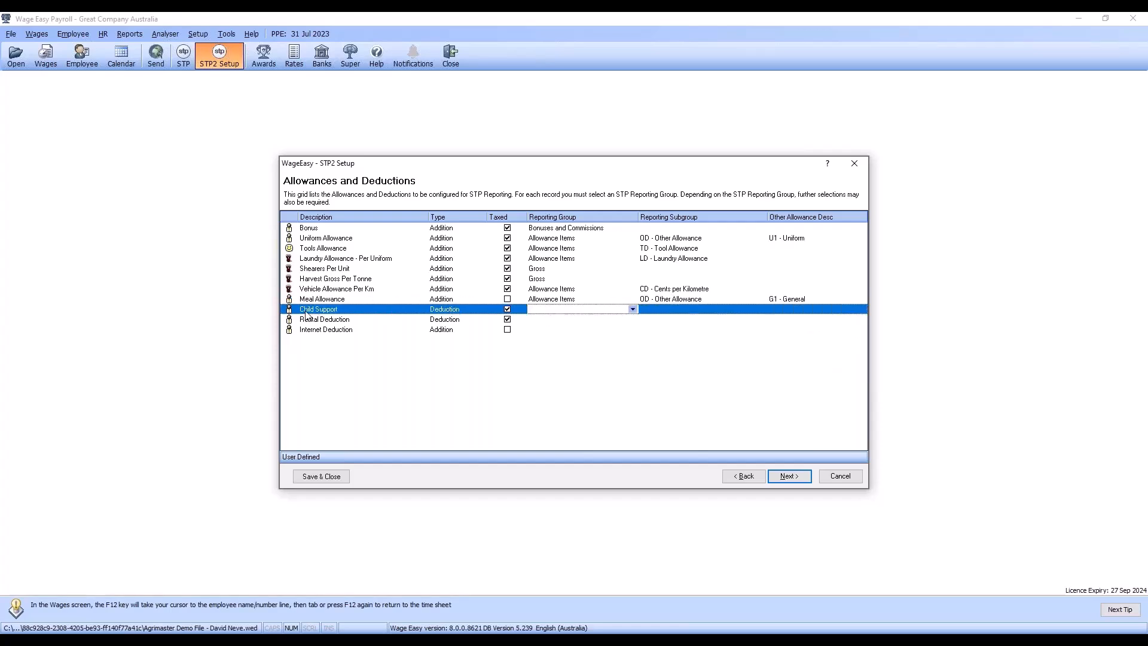
left_click(632, 309)
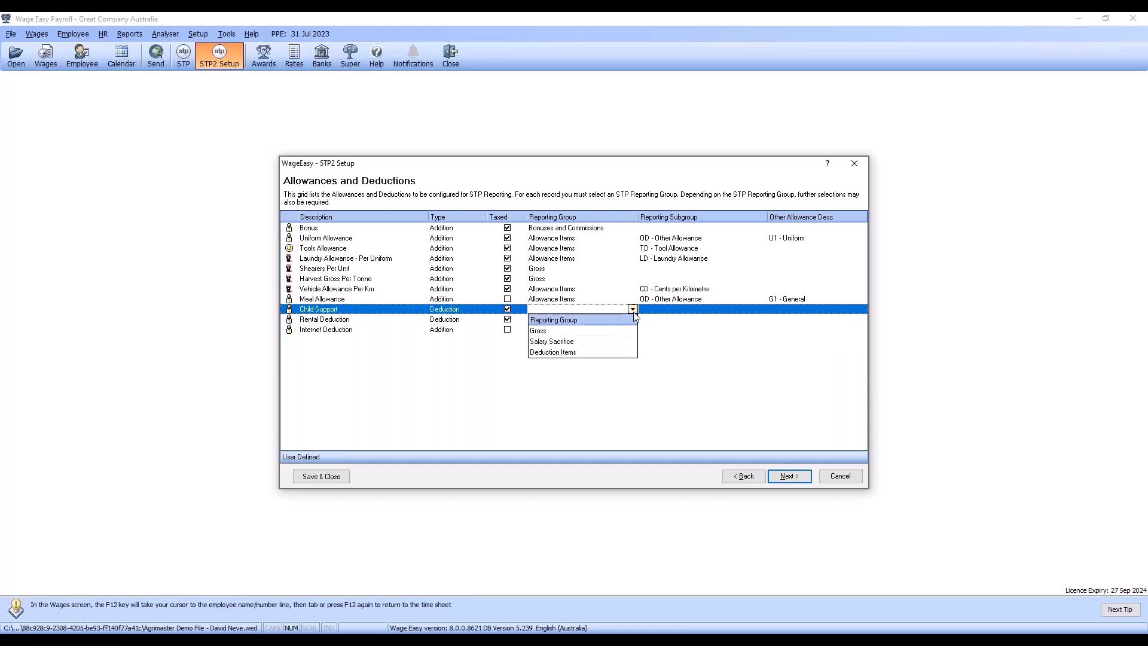
left_click(584, 353)
left_click(689, 309)
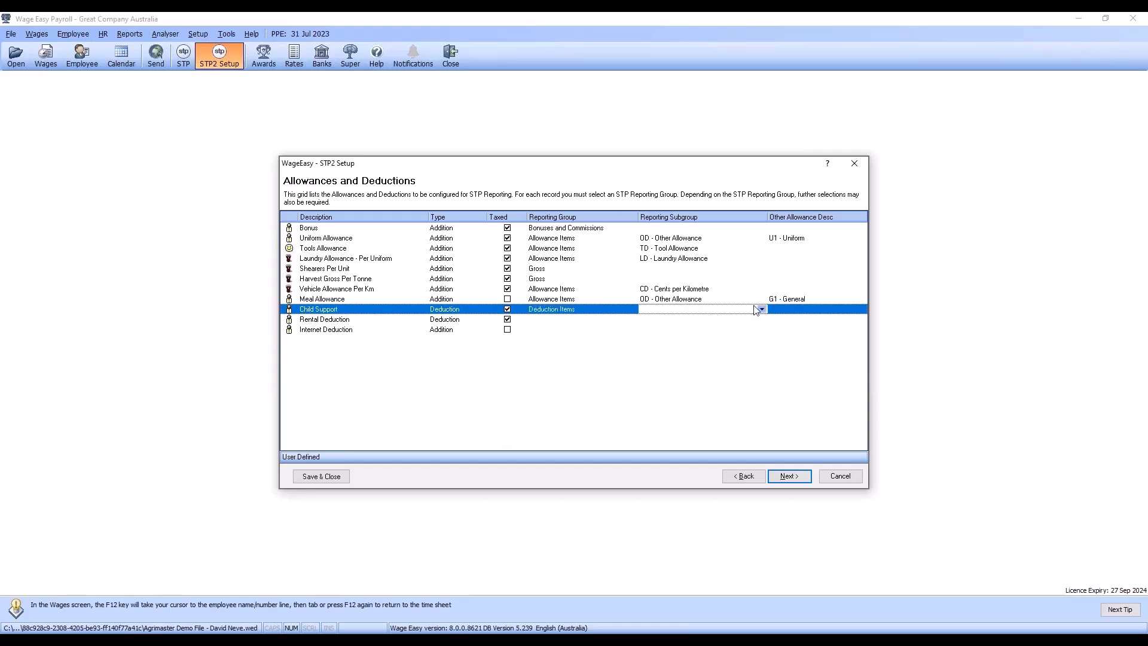
left_click(761, 309)
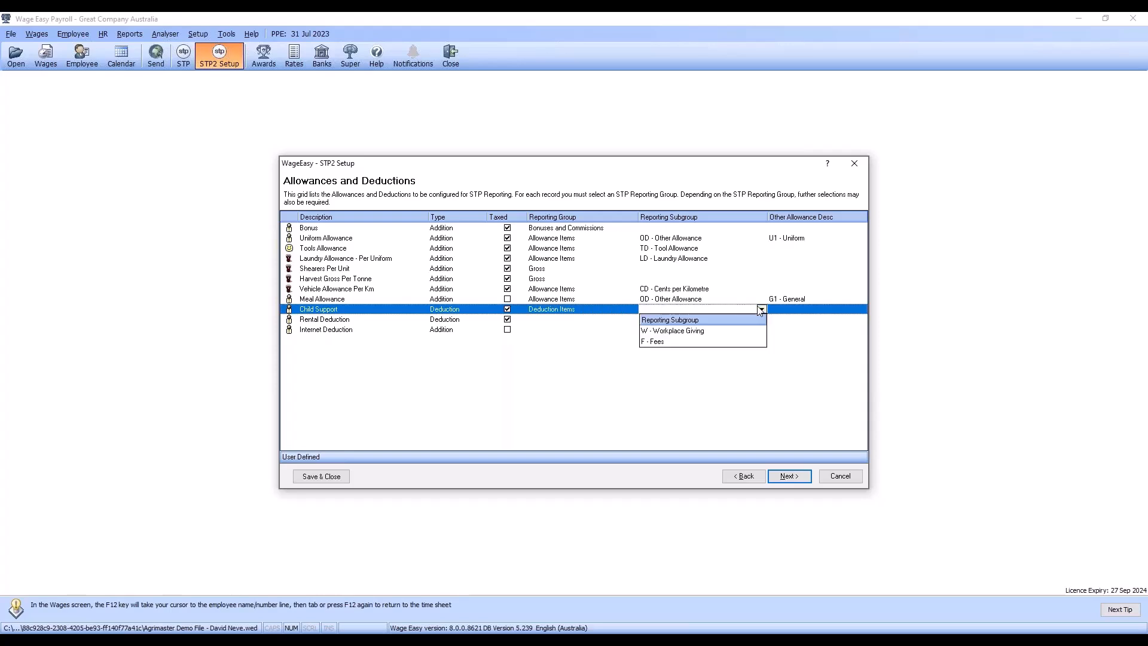
left_click(666, 342)
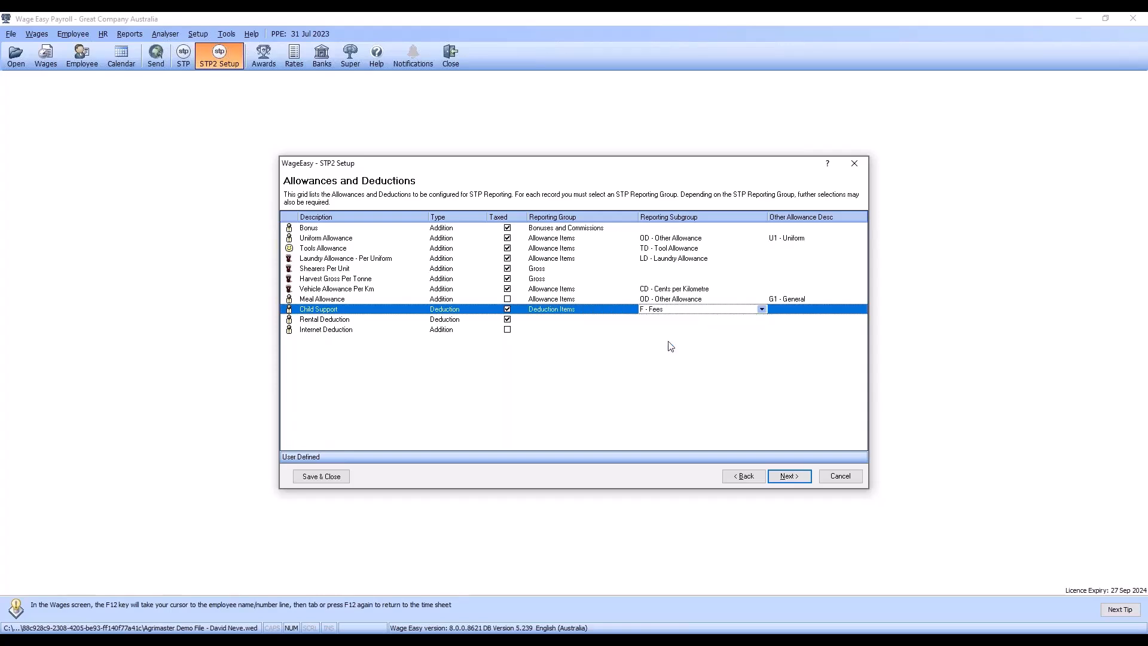
Step: Assign Rental Deduction to the Deduction Items reporting group with subgroup W - Workplace Giving
left_click(568, 321)
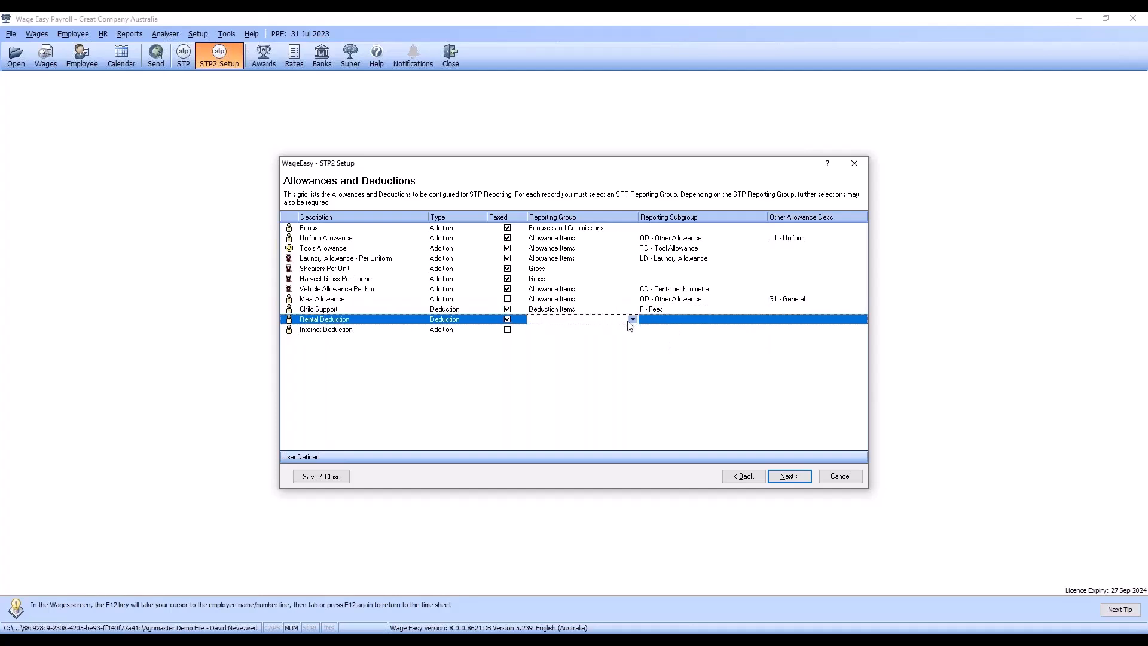
left_click(632, 321)
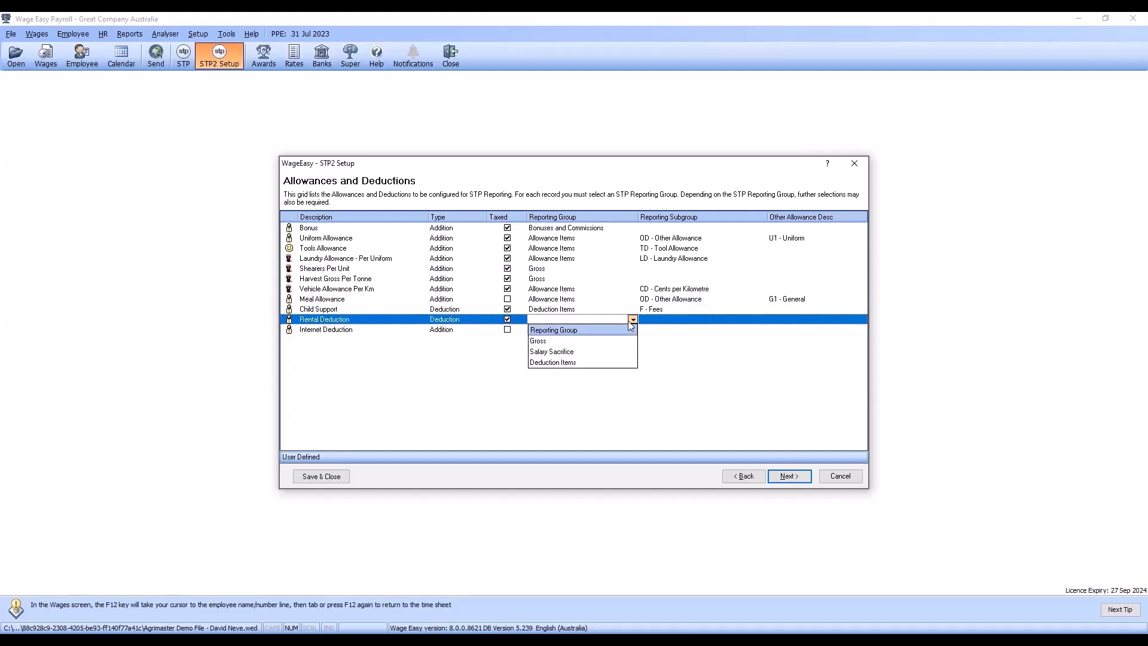
left_click(574, 363)
left_click(693, 321)
left_click(698, 321)
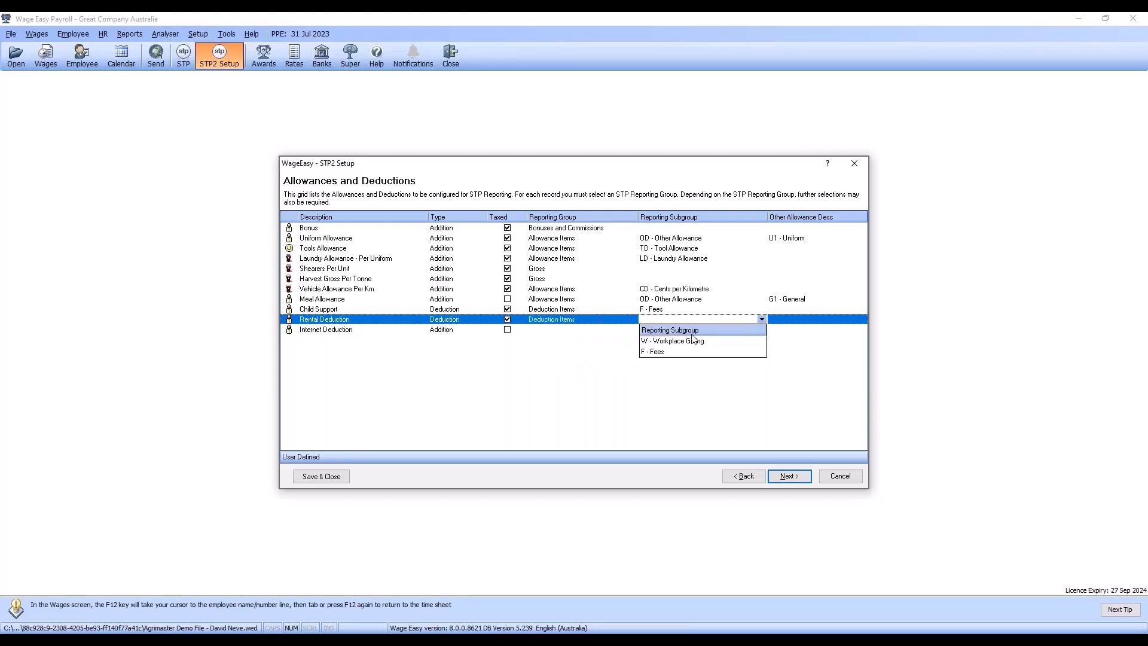
left_click(680, 341)
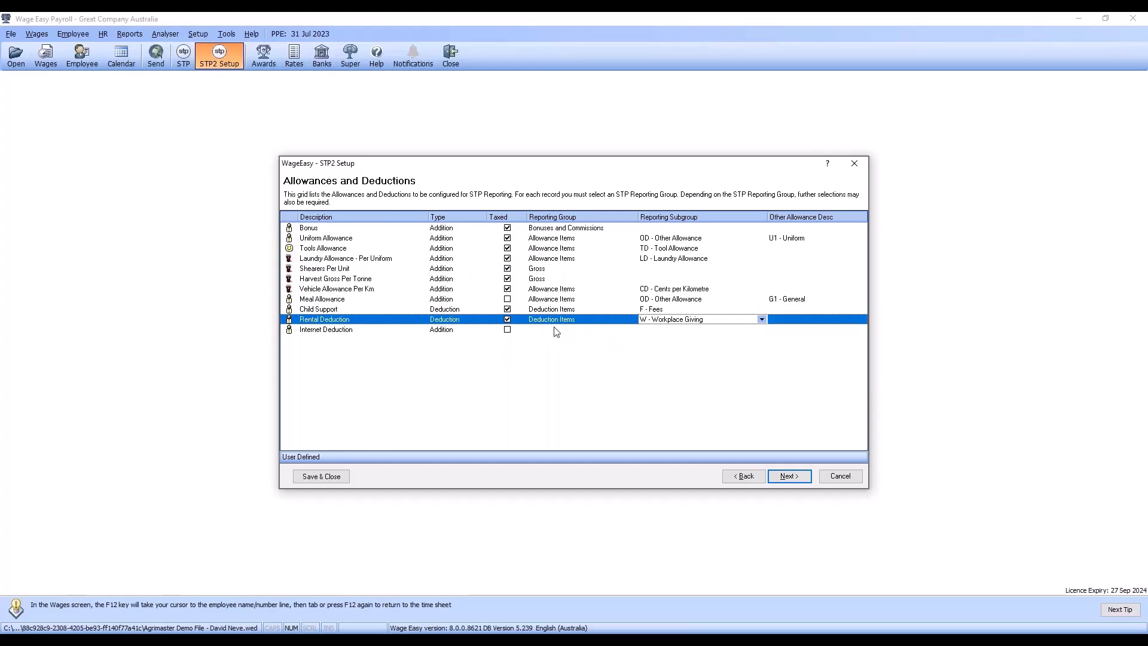
Step: Assign Internet Deduction to Allowance Items with subgroup OD - Other Allowance and description G1 - General
left_click(598, 330)
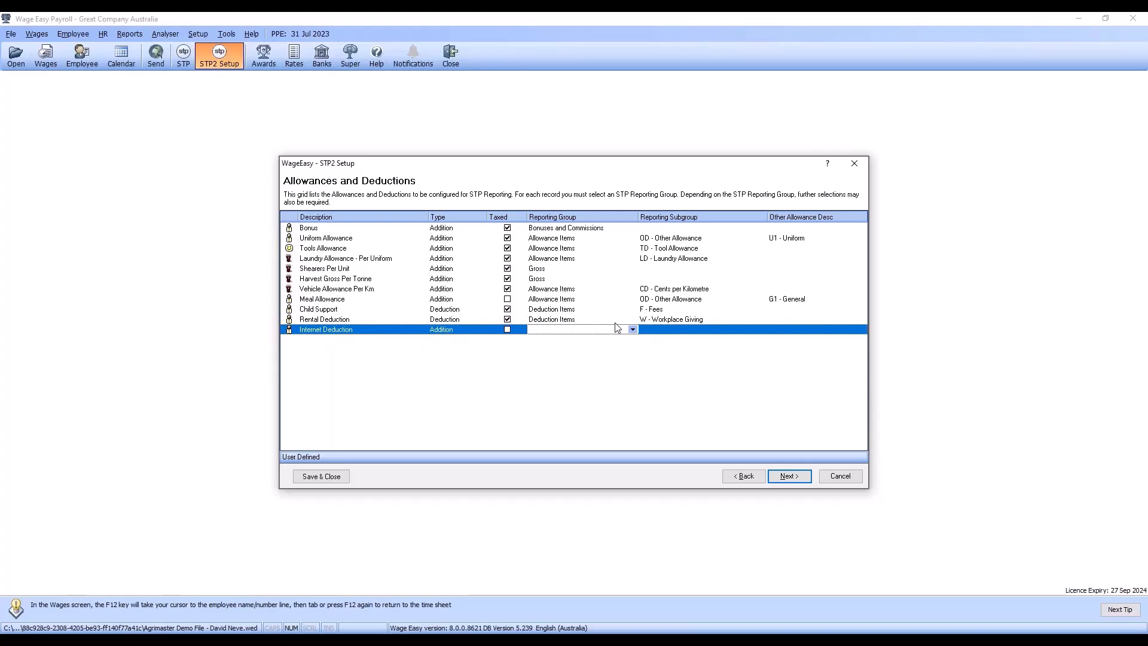
left_click(633, 330)
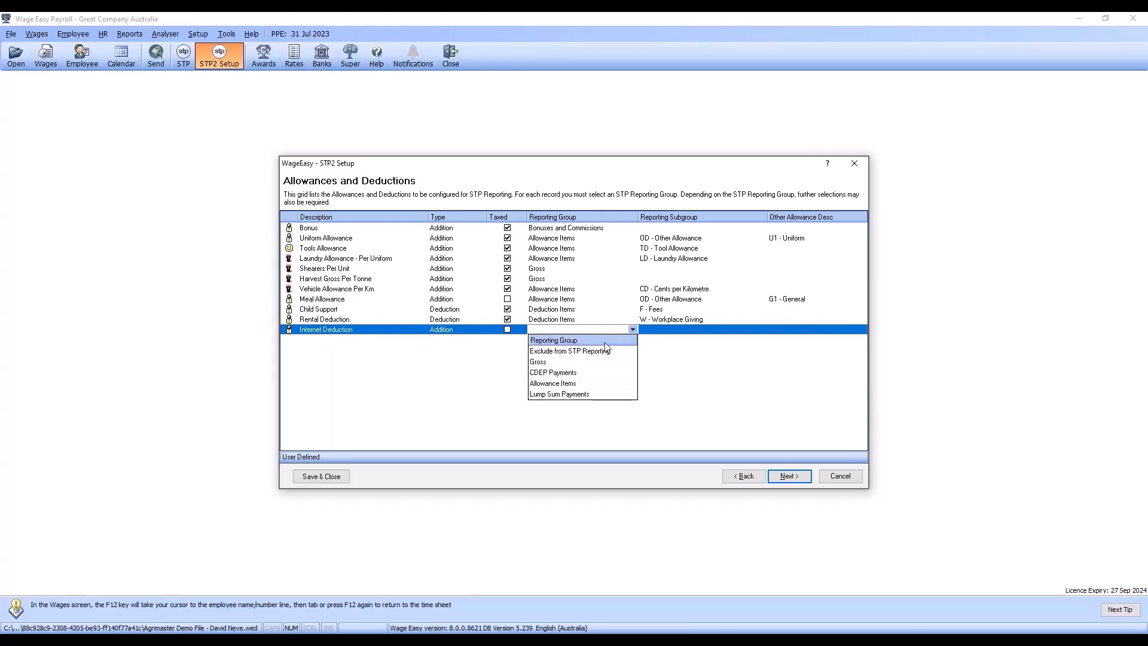
left_click(564, 383)
left_click(697, 332)
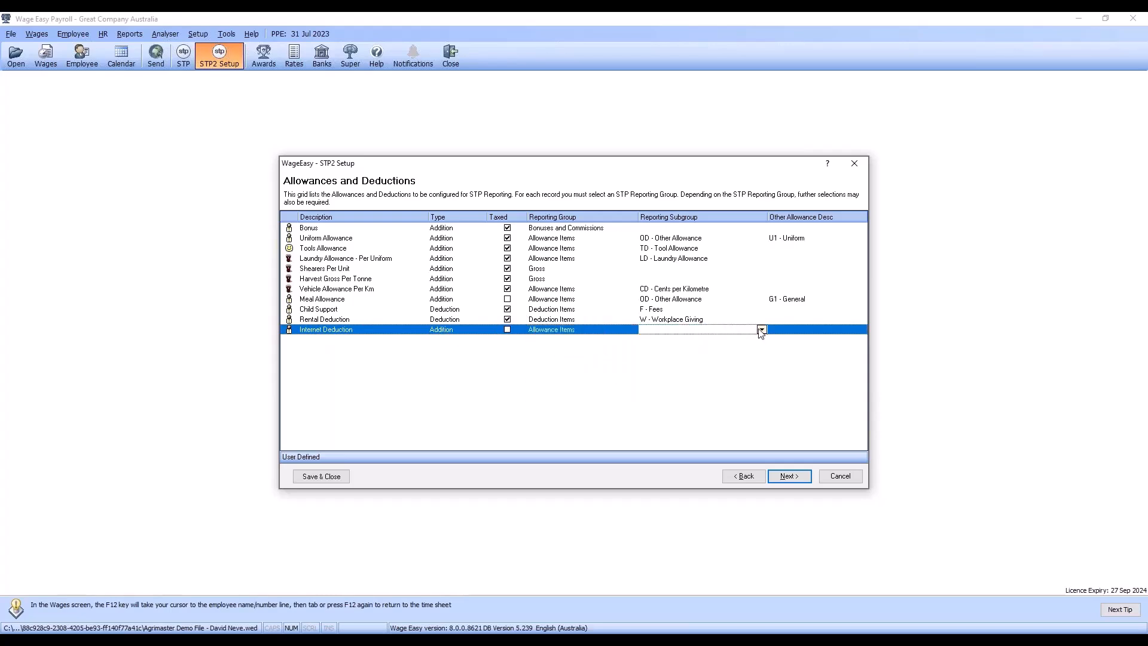
left_click(760, 329)
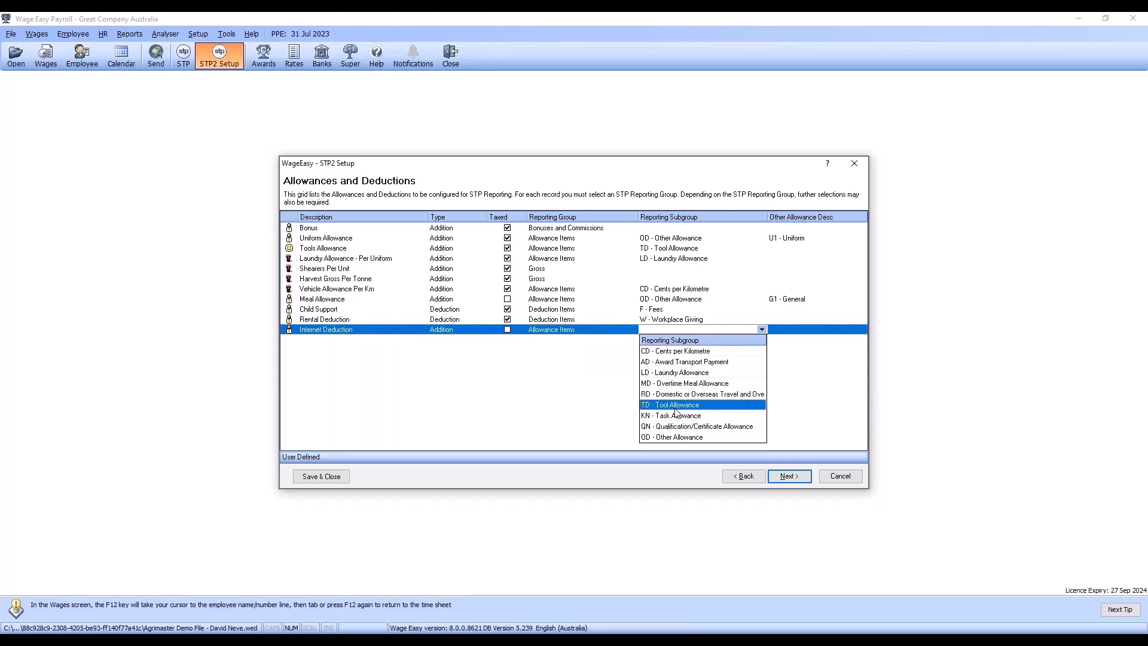
left_click(675, 437)
left_click(849, 330)
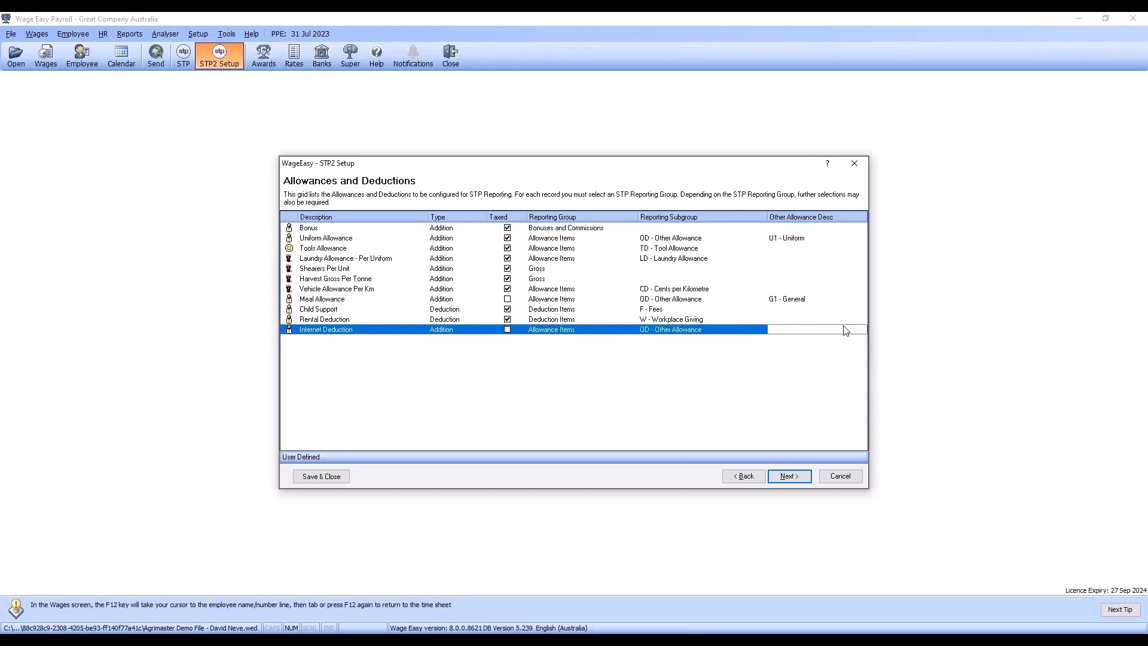
left_click(862, 329)
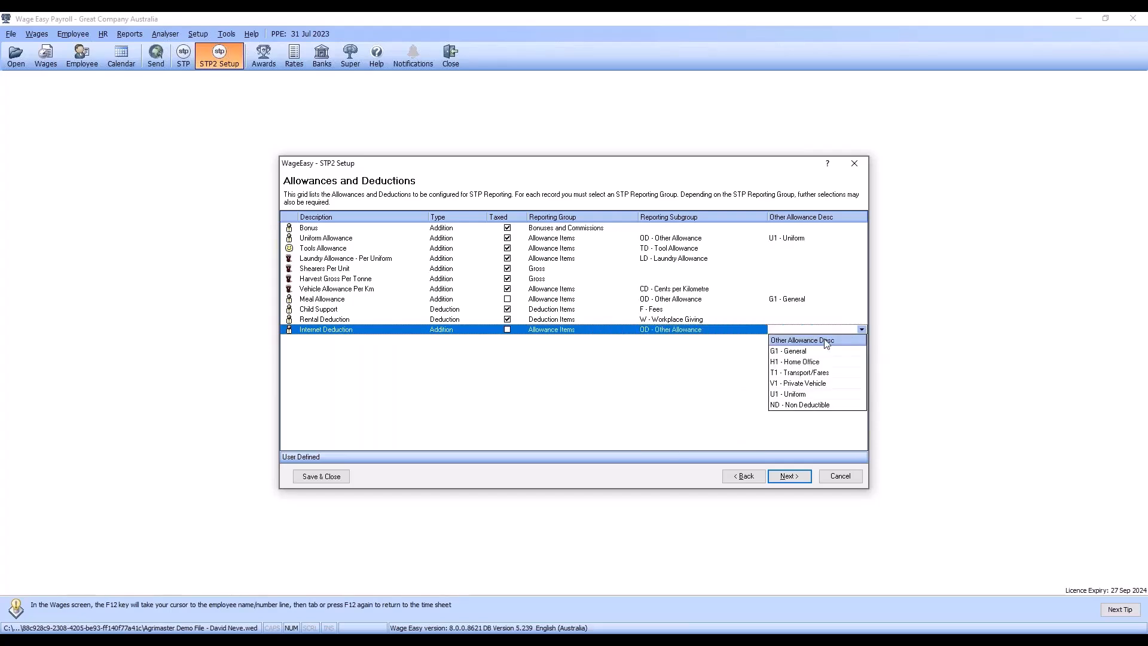
left_click(798, 355)
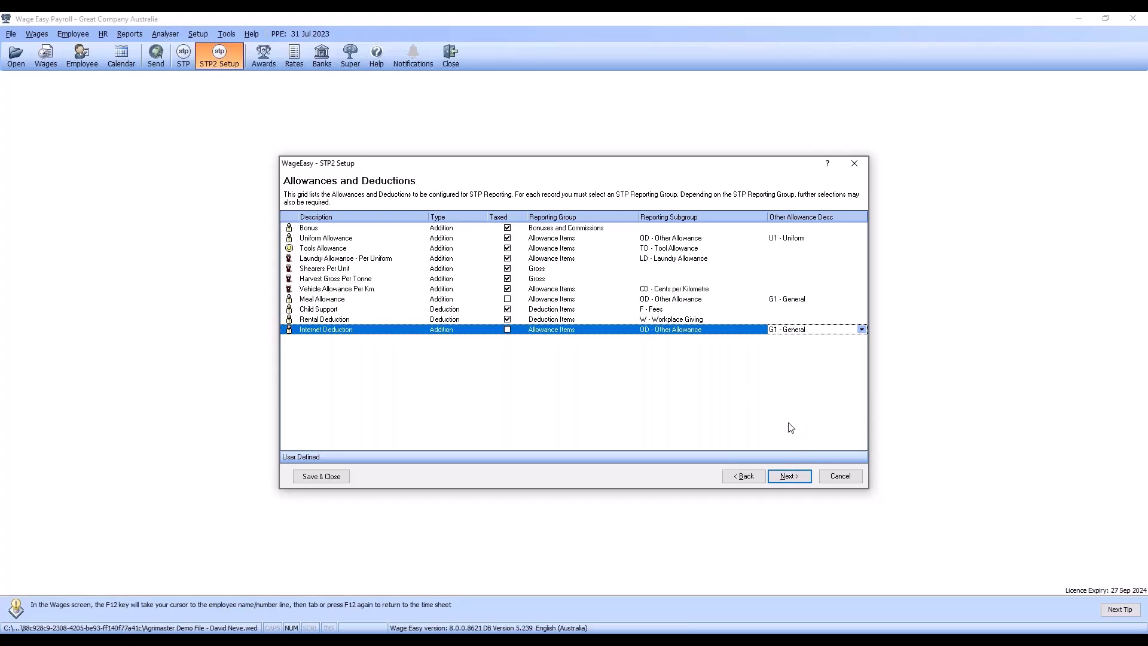
Step: Review the Leave Types page, examining the reporting group options for Annual Leave and the group and subgroup options for Long Service Leave
left_click(786, 480)
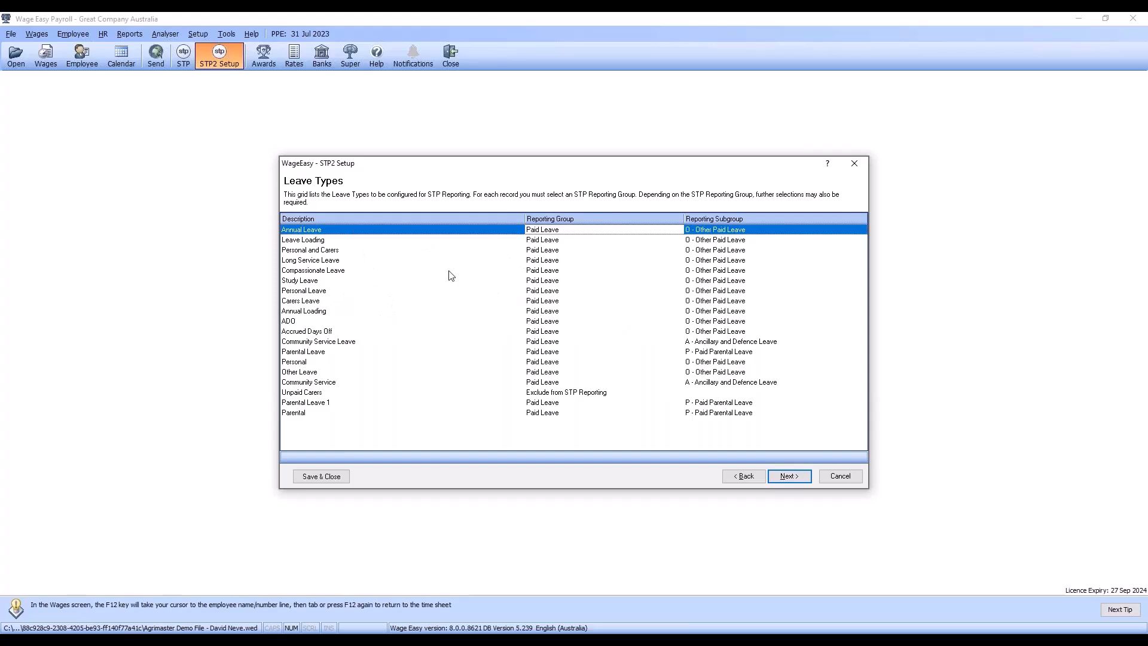
left_click(678, 229)
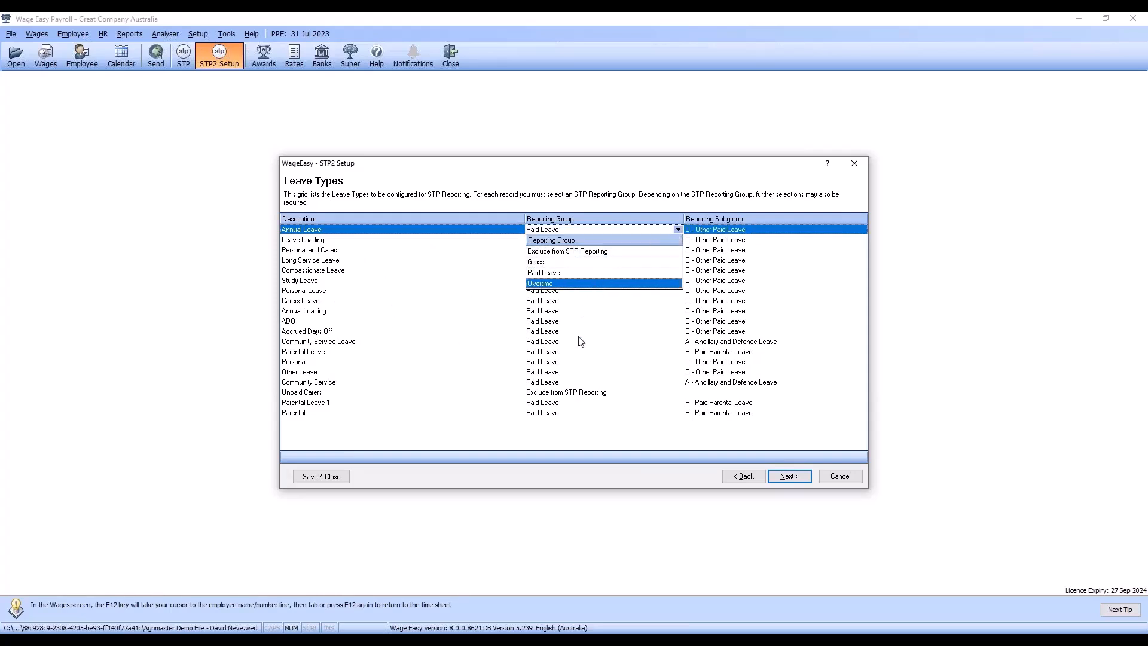
left_click(476, 342)
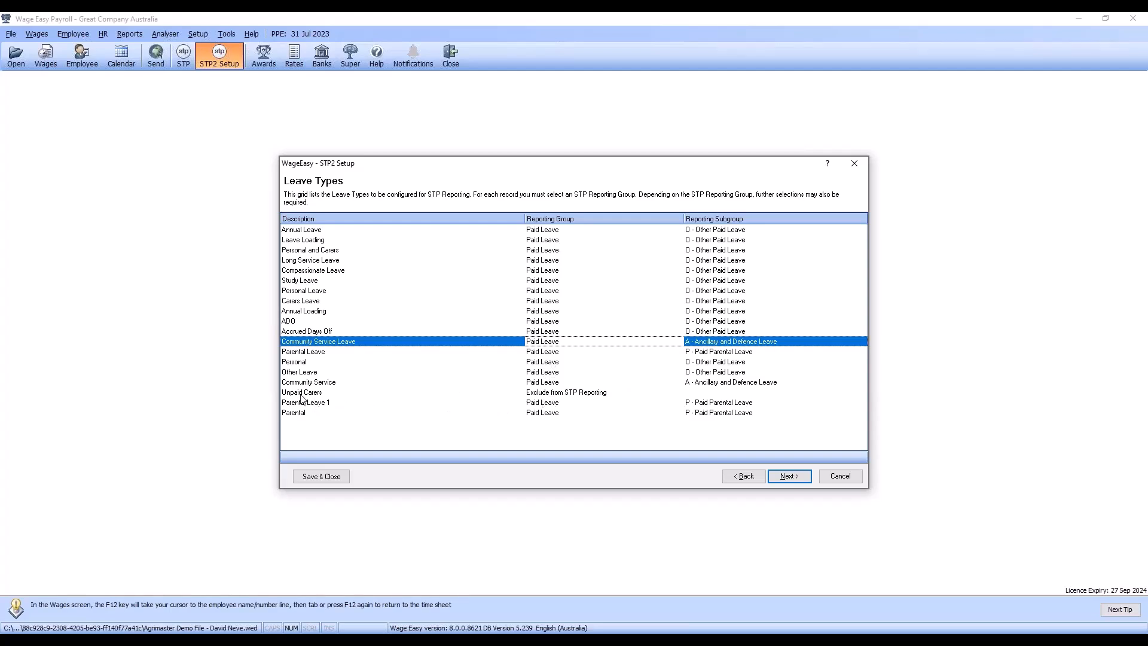
left_click(541, 394)
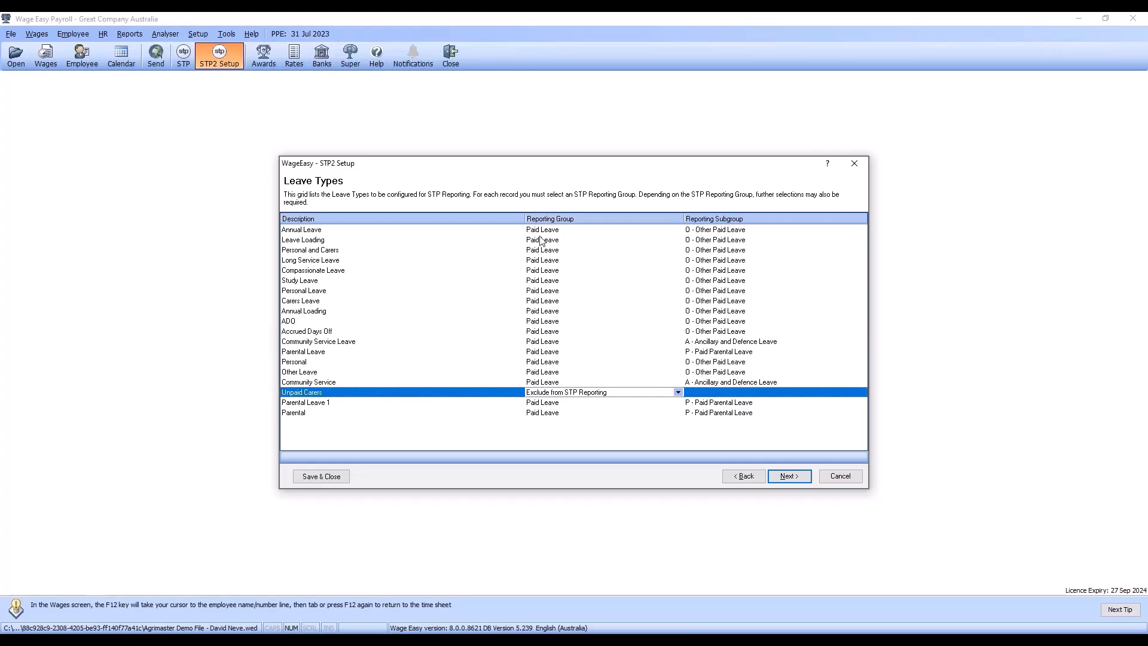
left_click(554, 262)
left_click(678, 260)
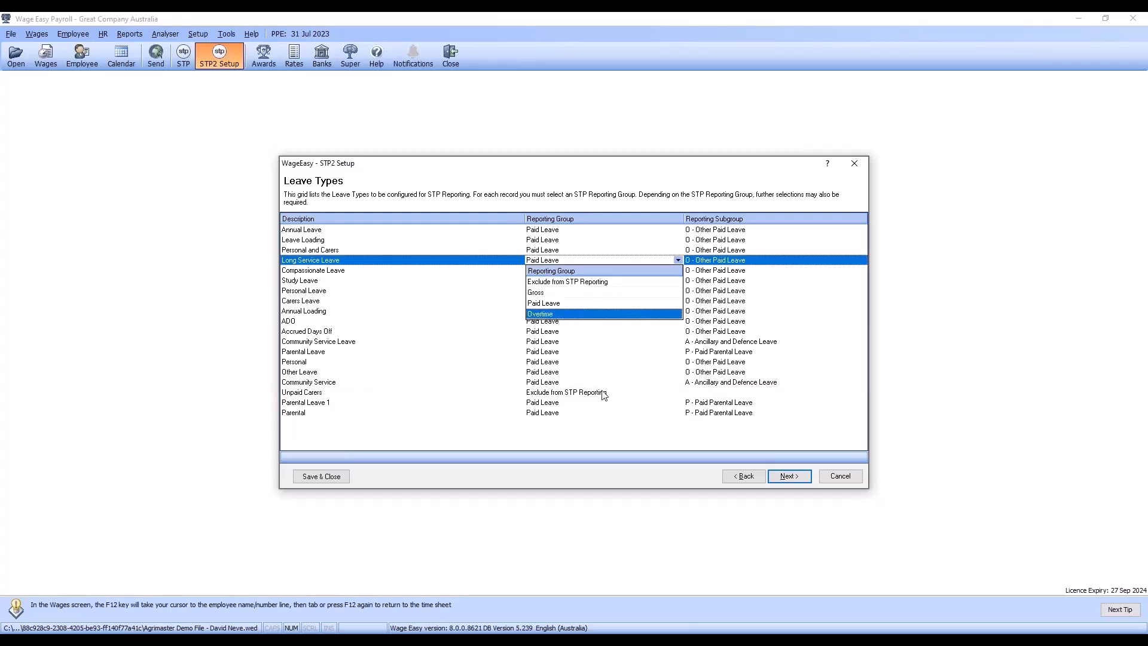
left_click(606, 442)
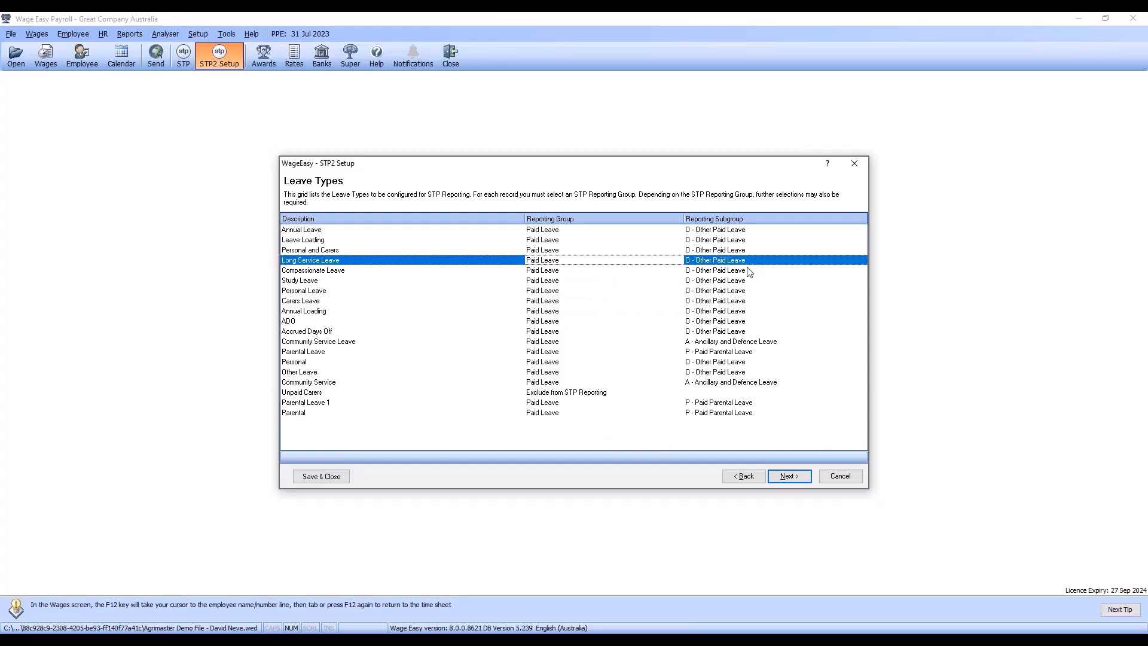
left_click(771, 263)
left_click(861, 260)
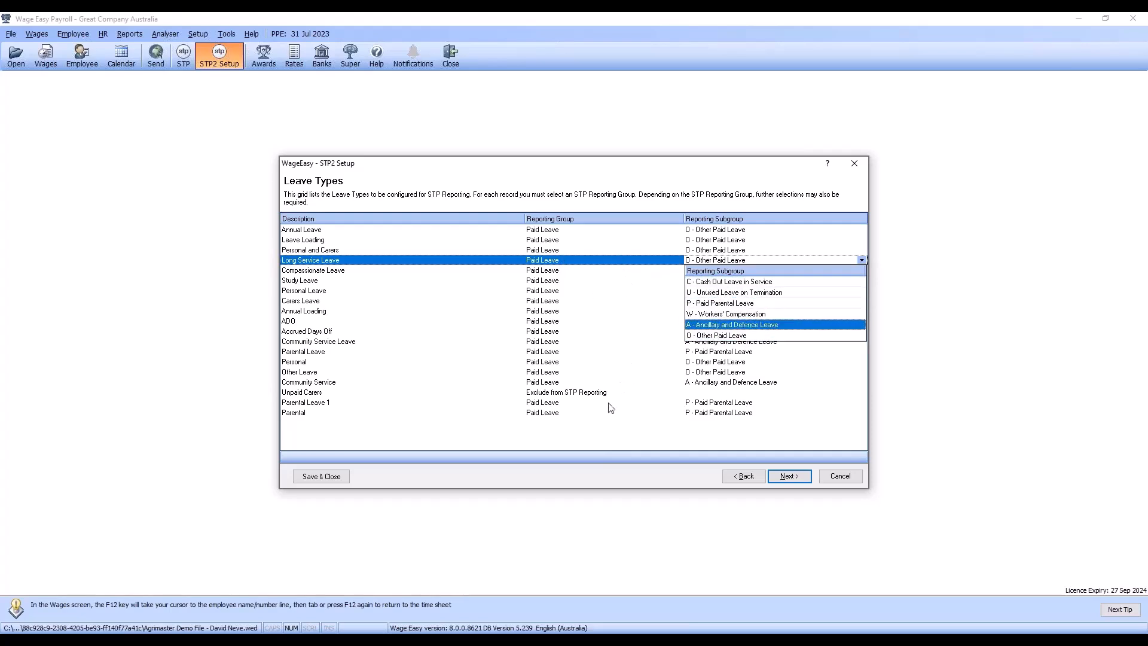
left_click(603, 426)
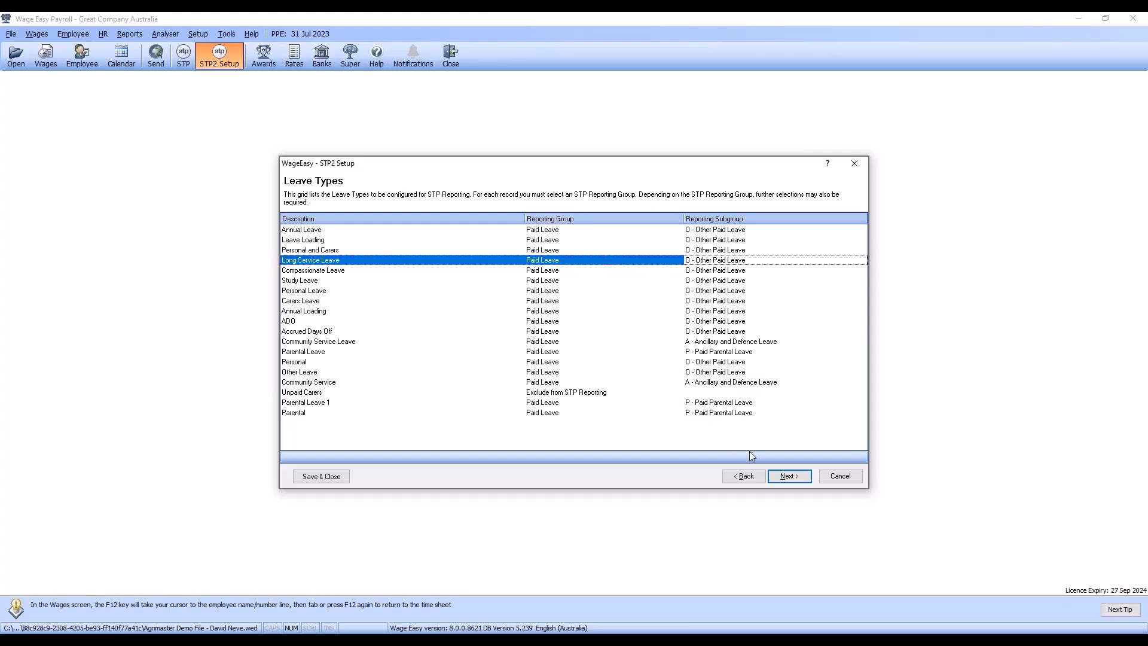
Step: Continue to the award miscellaneous loadings and review the unions listed on the Union Fees page
left_click(778, 475)
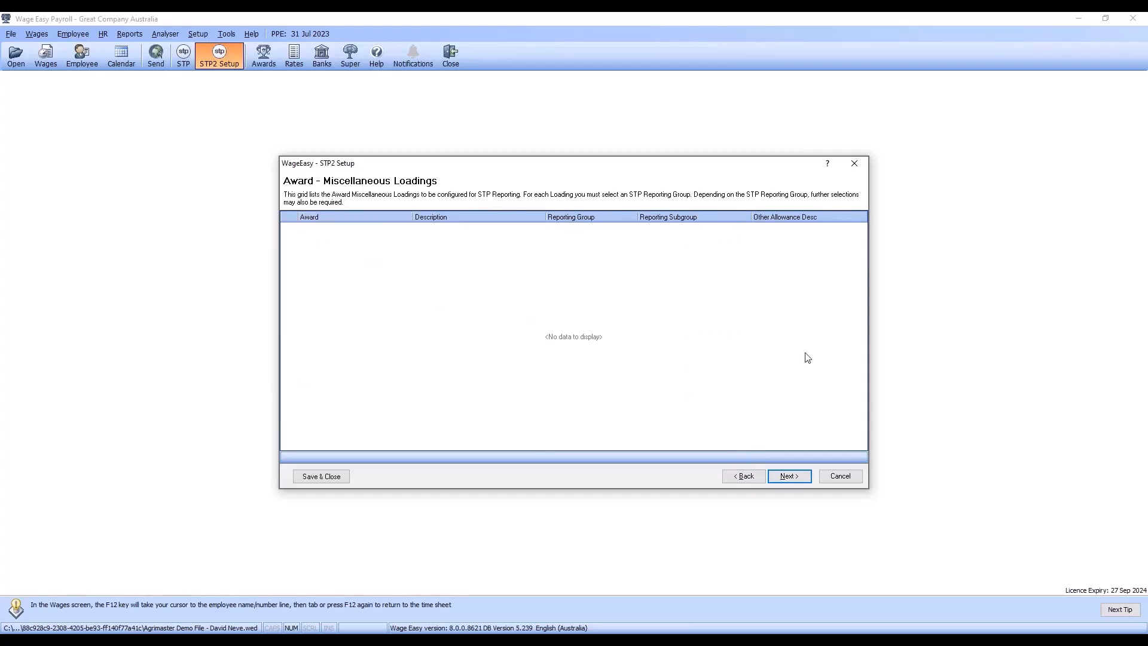
left_click(788, 476)
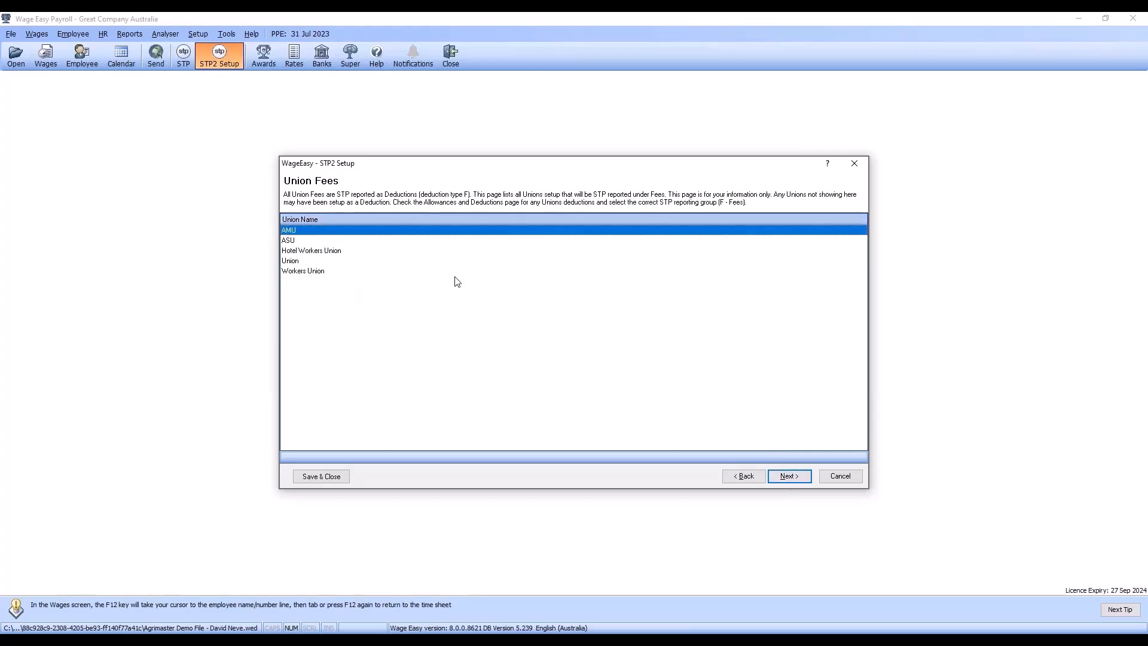
left_click(326, 251)
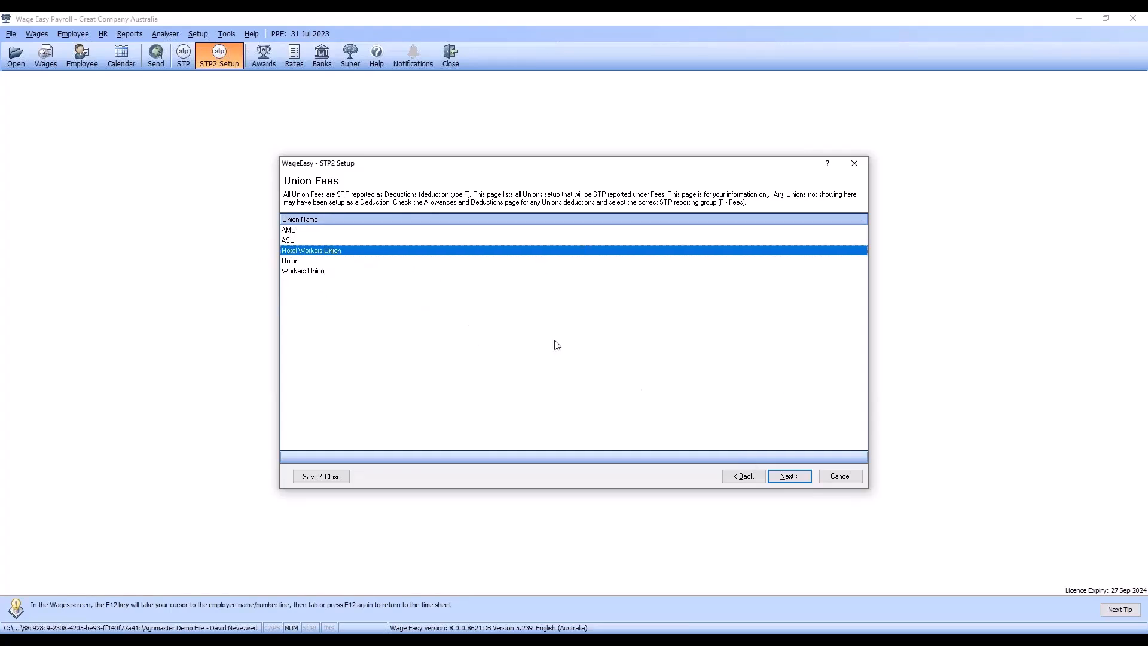
Step: Set the country of the casual Working Holiday Maker employee to New Zealand in the employee income types and tax details
left_click(789, 476)
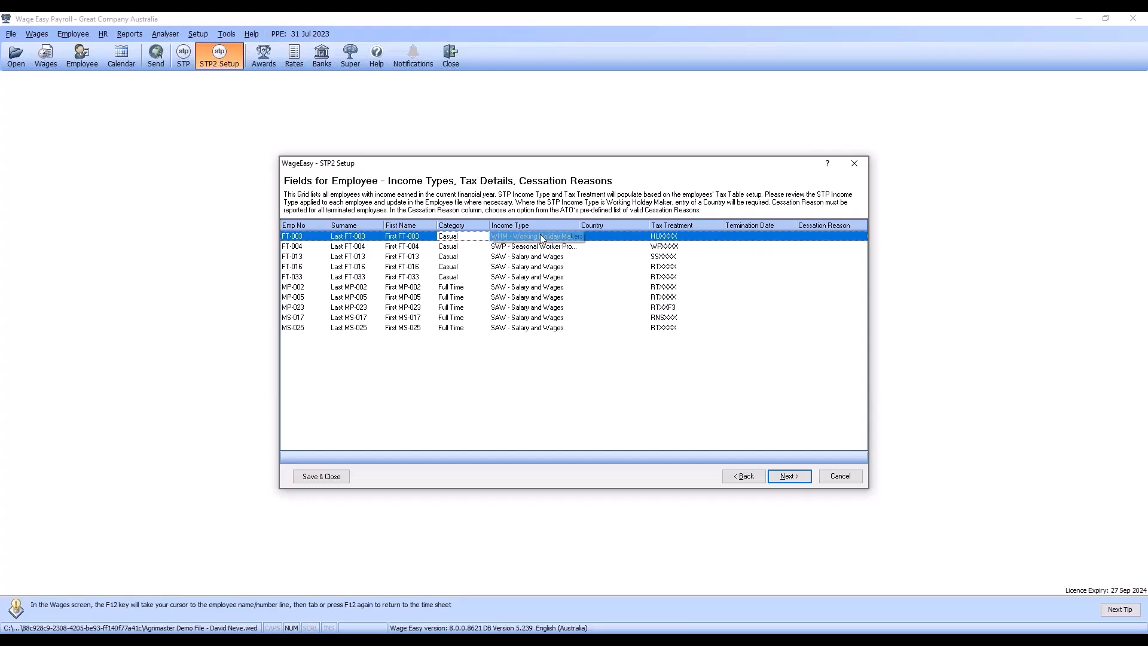
left_click(619, 238)
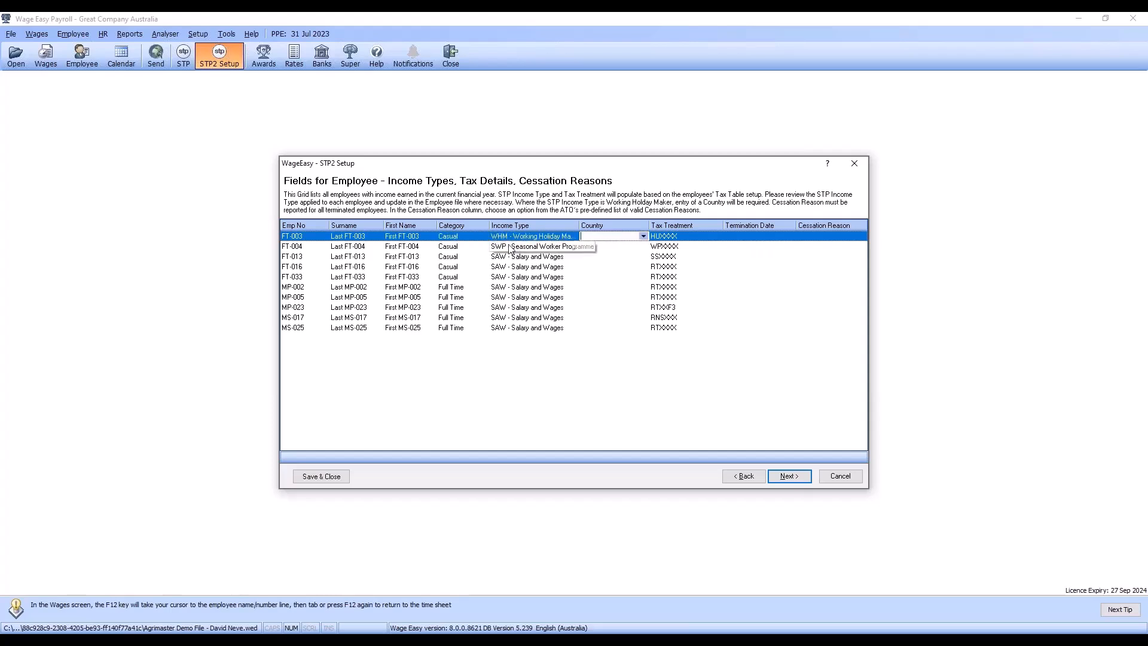
left_click(642, 239)
left_click(643, 238)
type("Namibia")
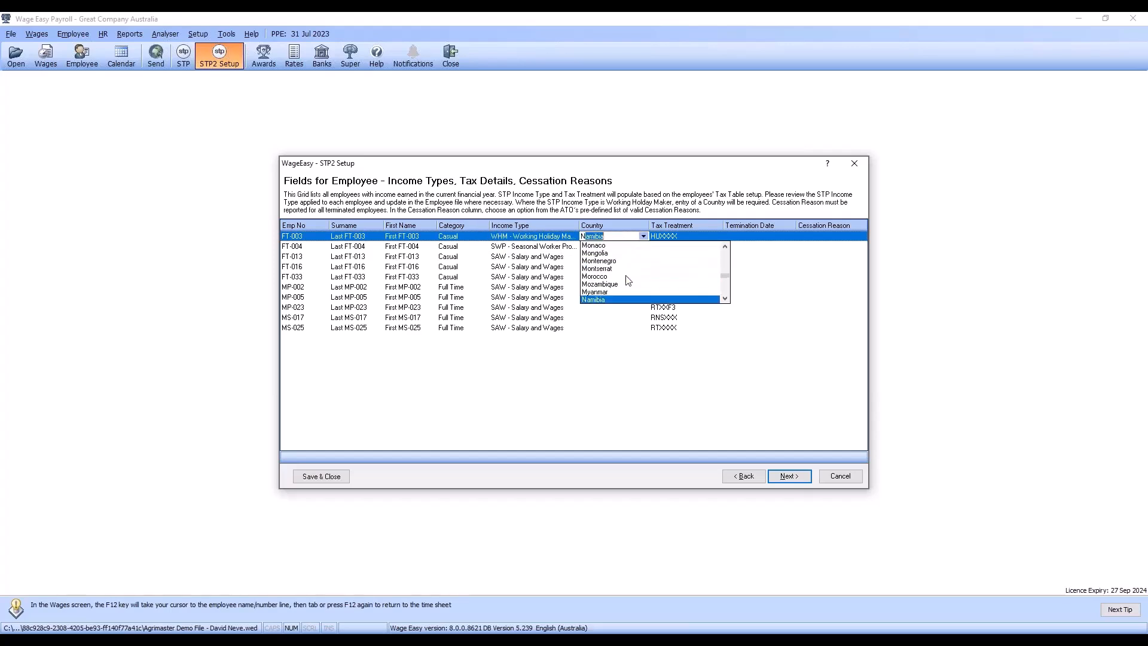
left_click(726, 299)
left_click(726, 299)
left_click(726, 299)
left_click(726, 299)
left_click(726, 299)
left_click(726, 299)
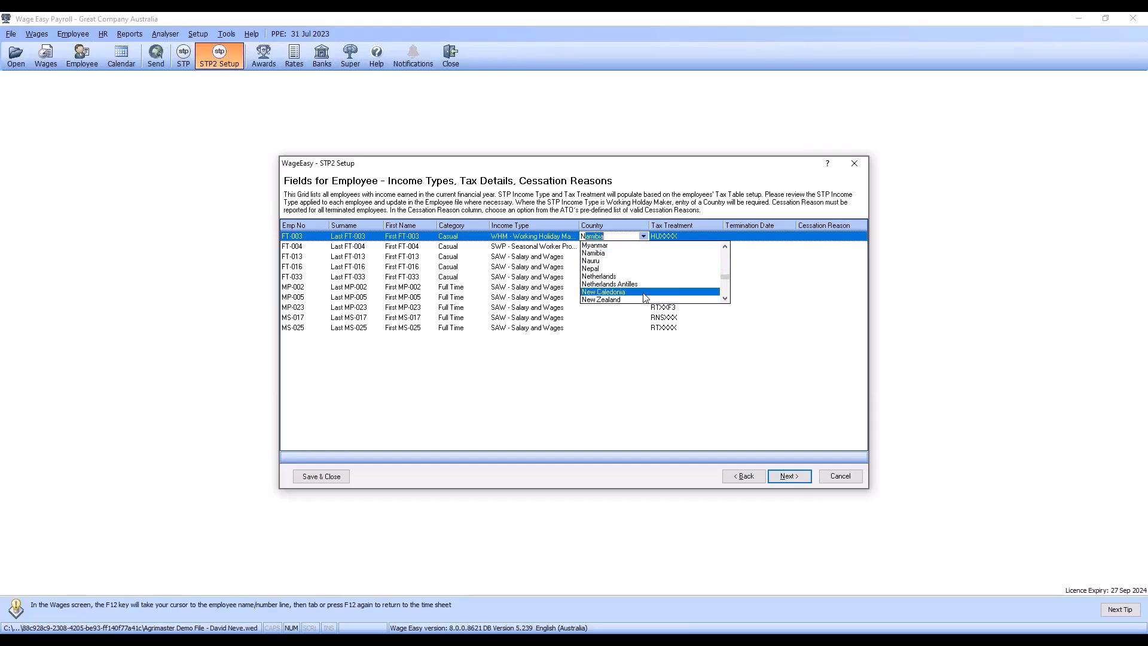
left_click(644, 300)
key("Down")
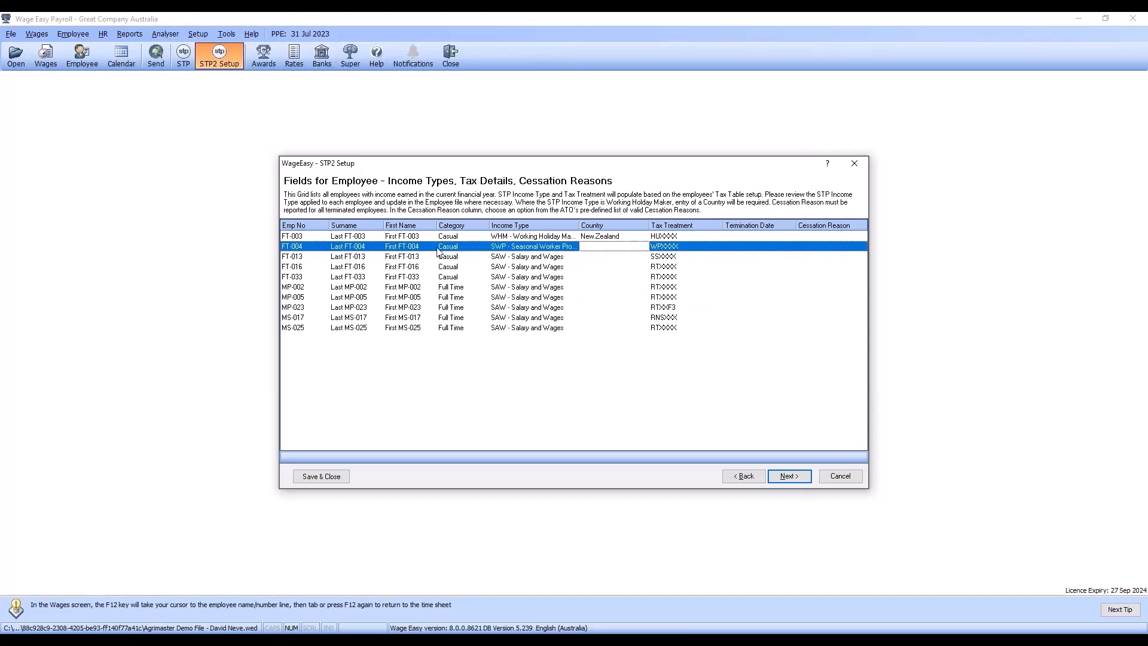
Step: Check the income type, country and termination details of the remaining employees in the grid
left_click(746, 249)
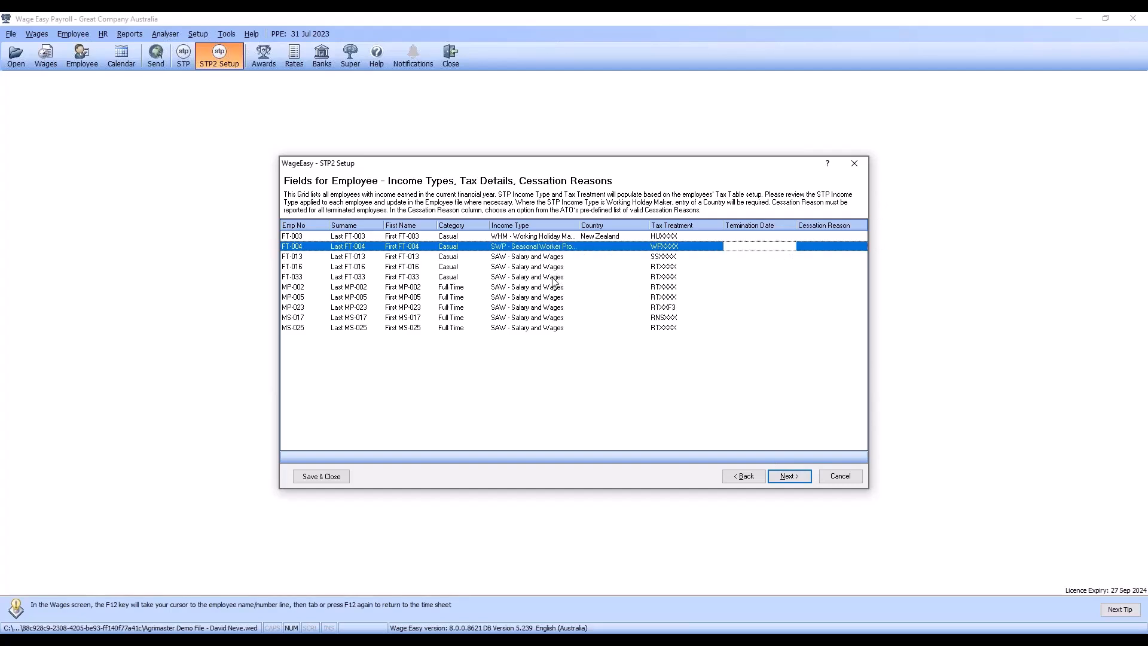
left_click(594, 258)
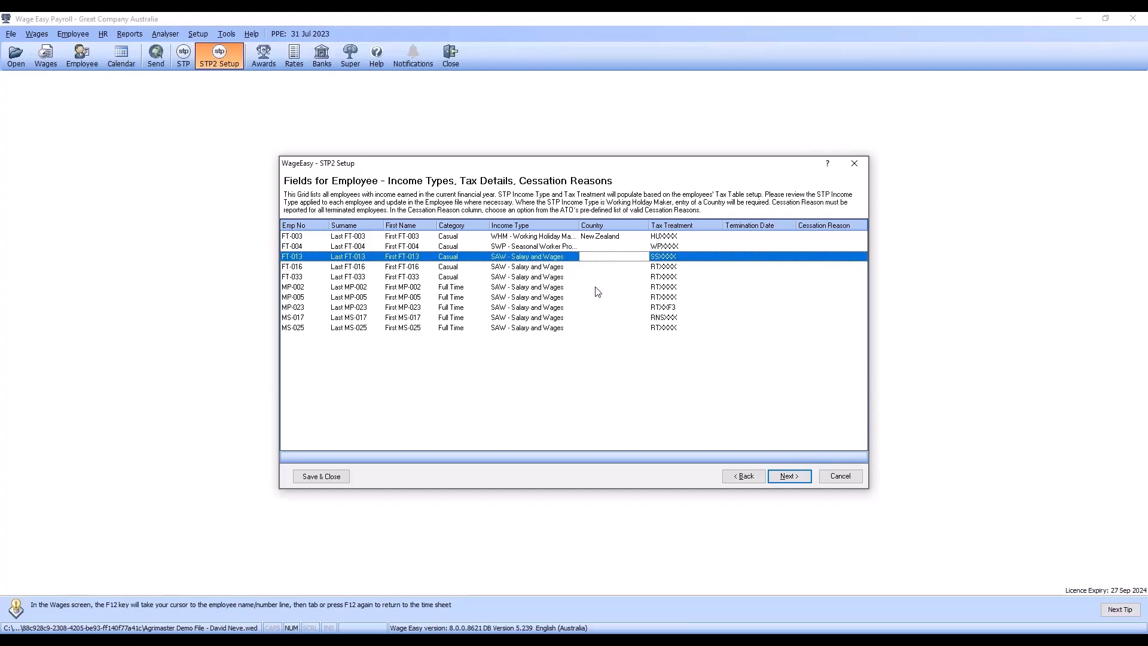
left_click(595, 268)
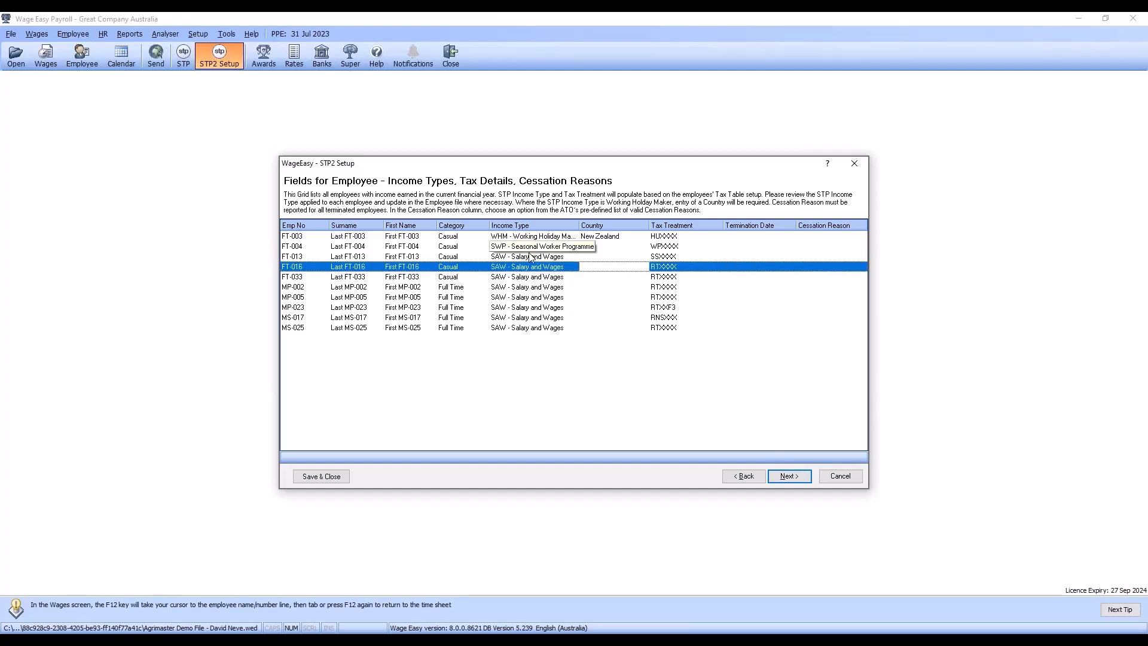
left_click(585, 318)
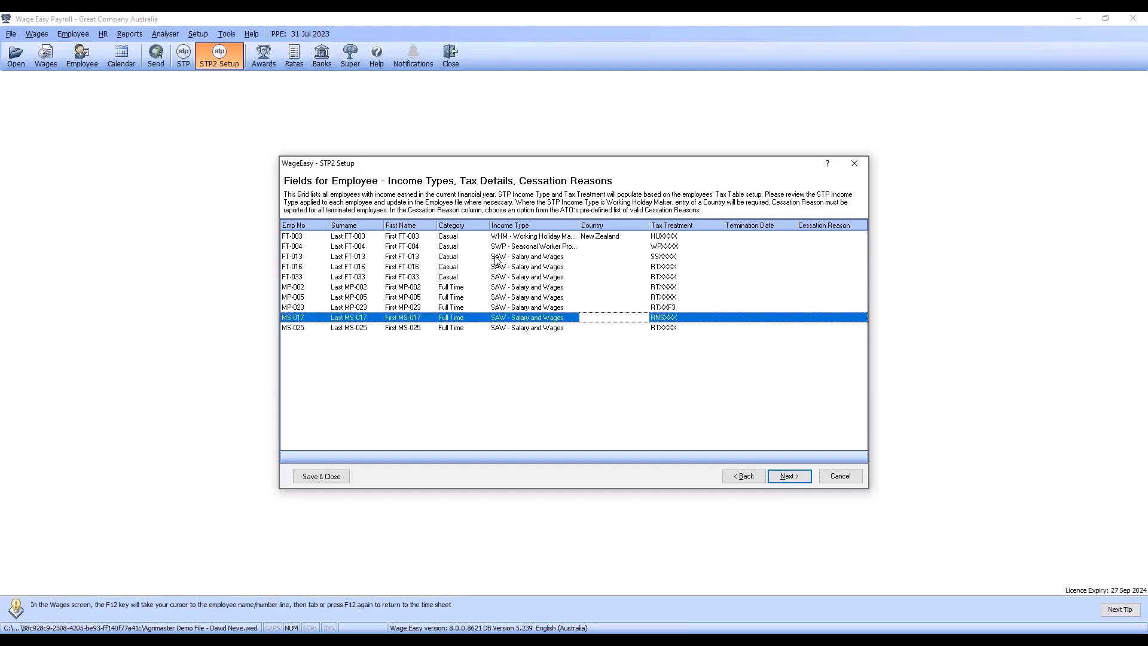
Step: Continue to the STP Gateway page and test the connection with the prefilled credentials
left_click(789, 476)
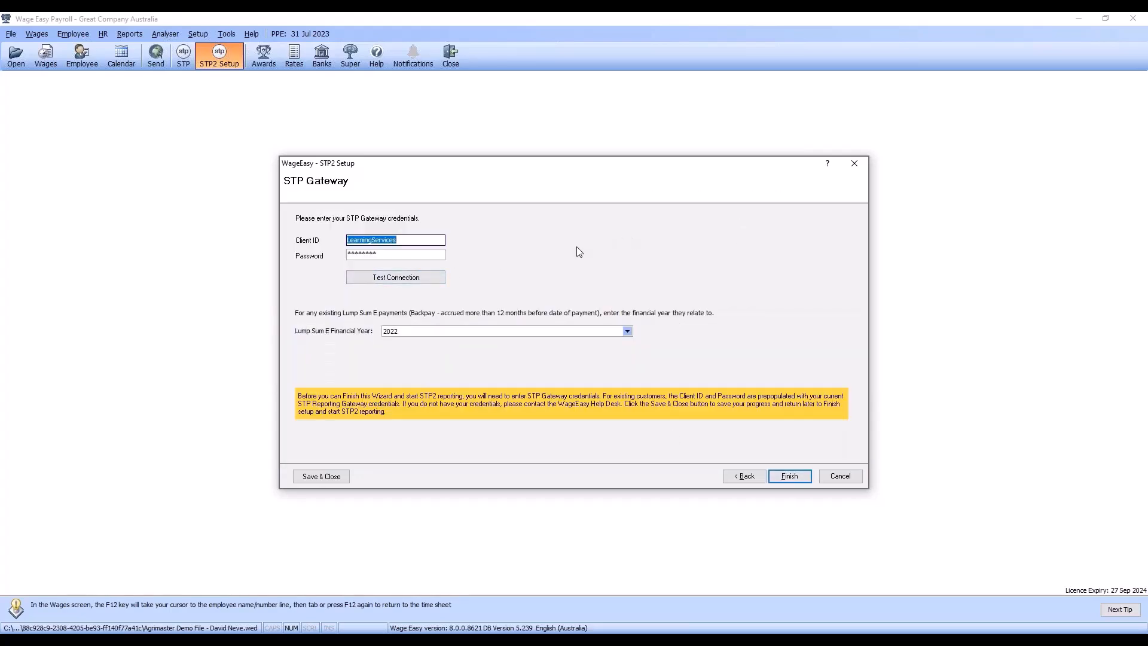
left_click(396, 281)
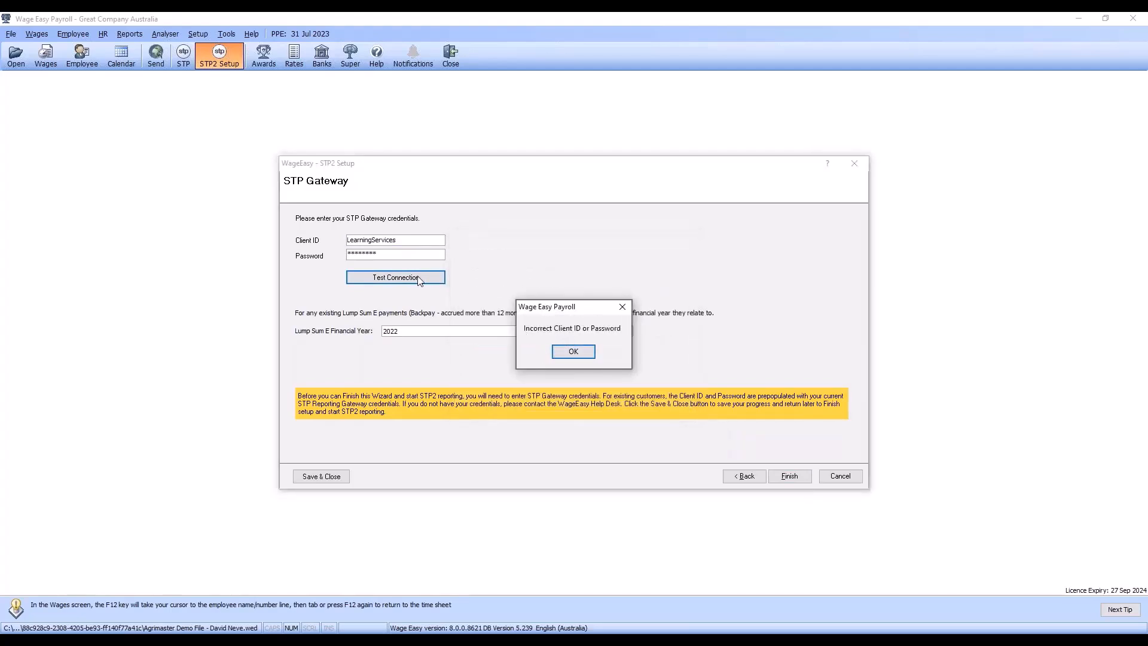
left_click(575, 351)
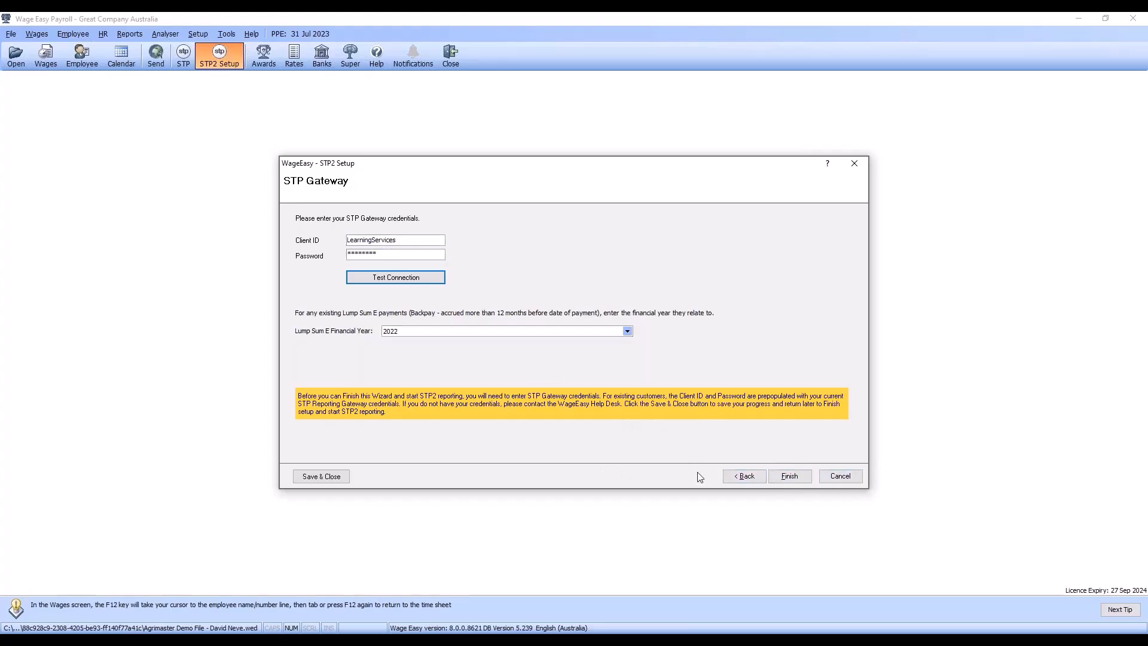
Step: Try to finish the STP2 Setup wizard, dismiss the connection check and close the wizard
left_click(786, 476)
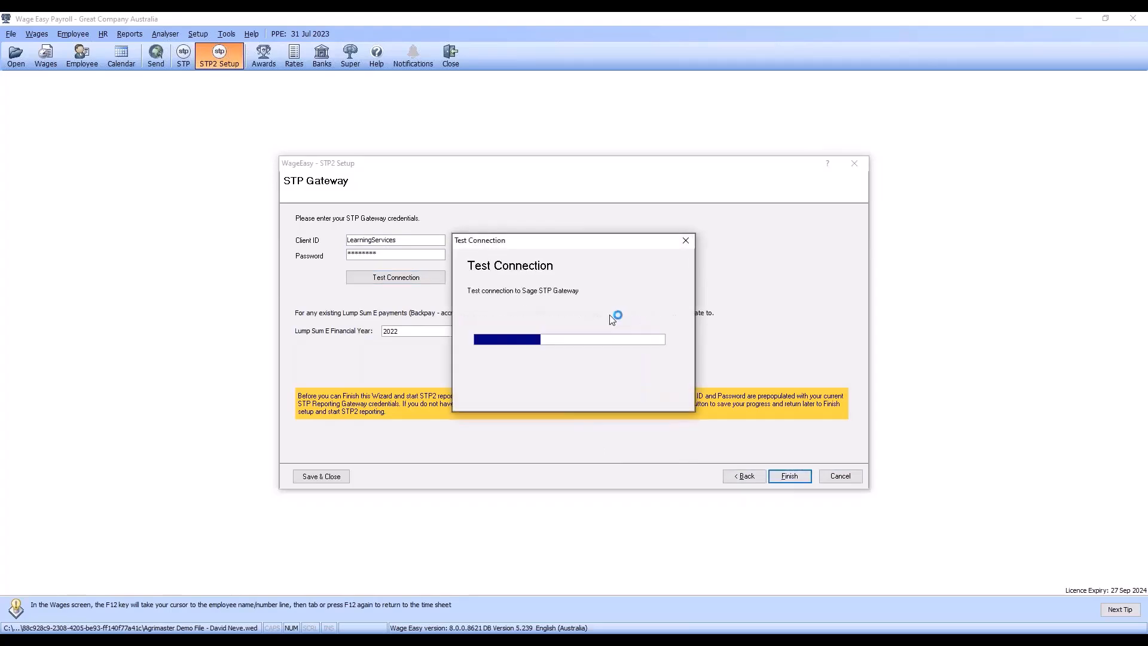
left_click(589, 353)
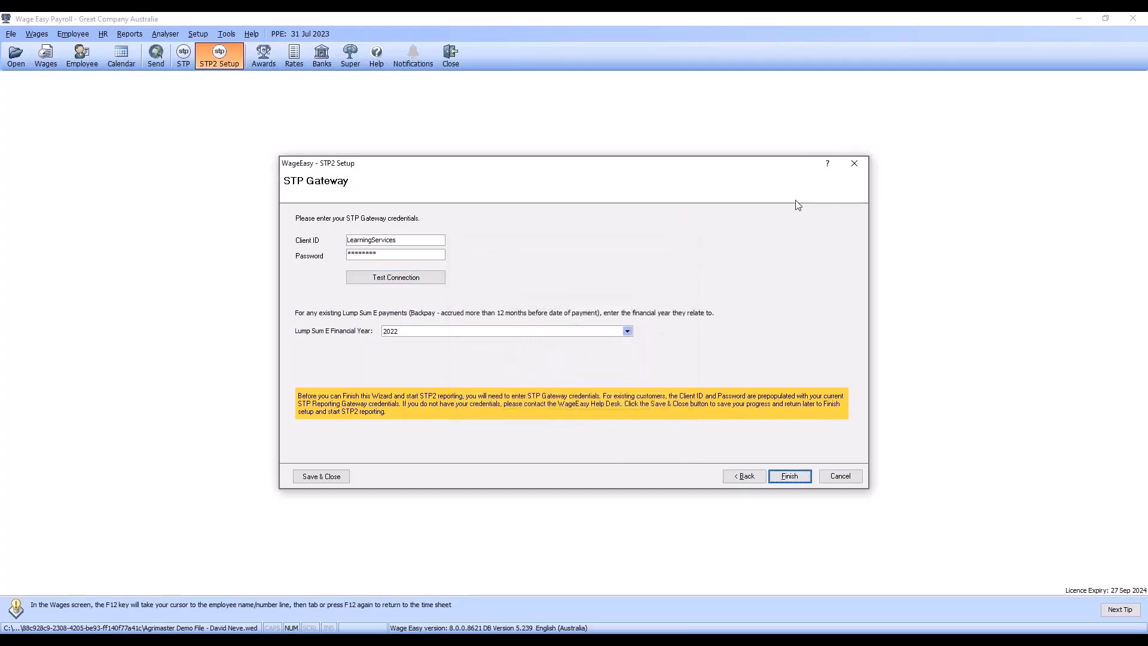
left_click(859, 170)
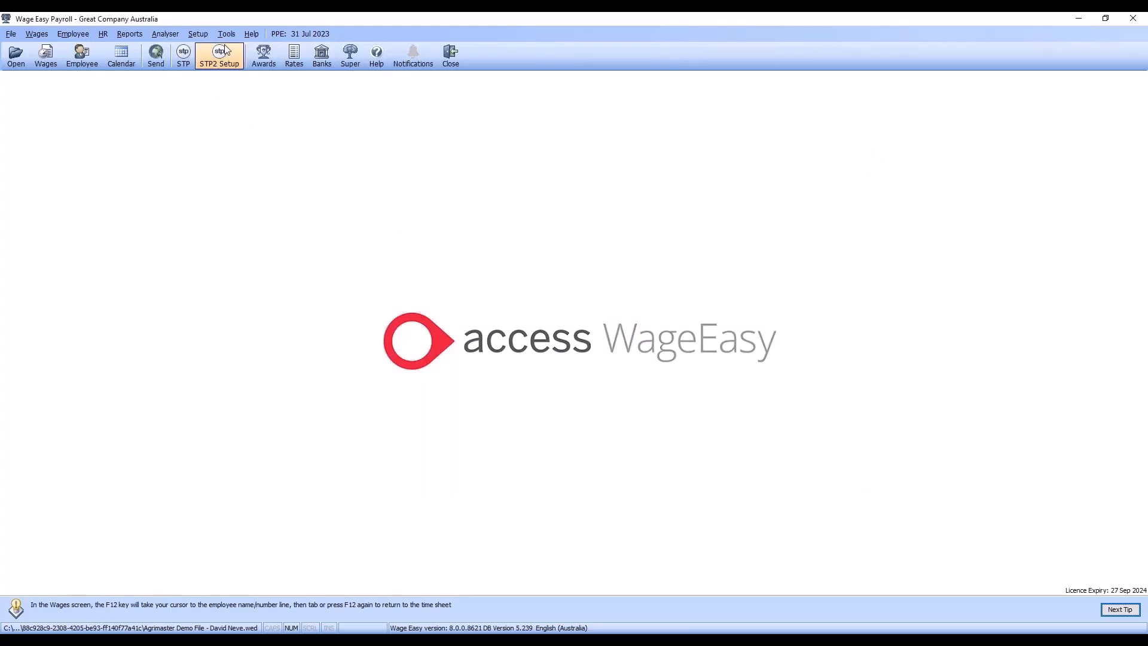